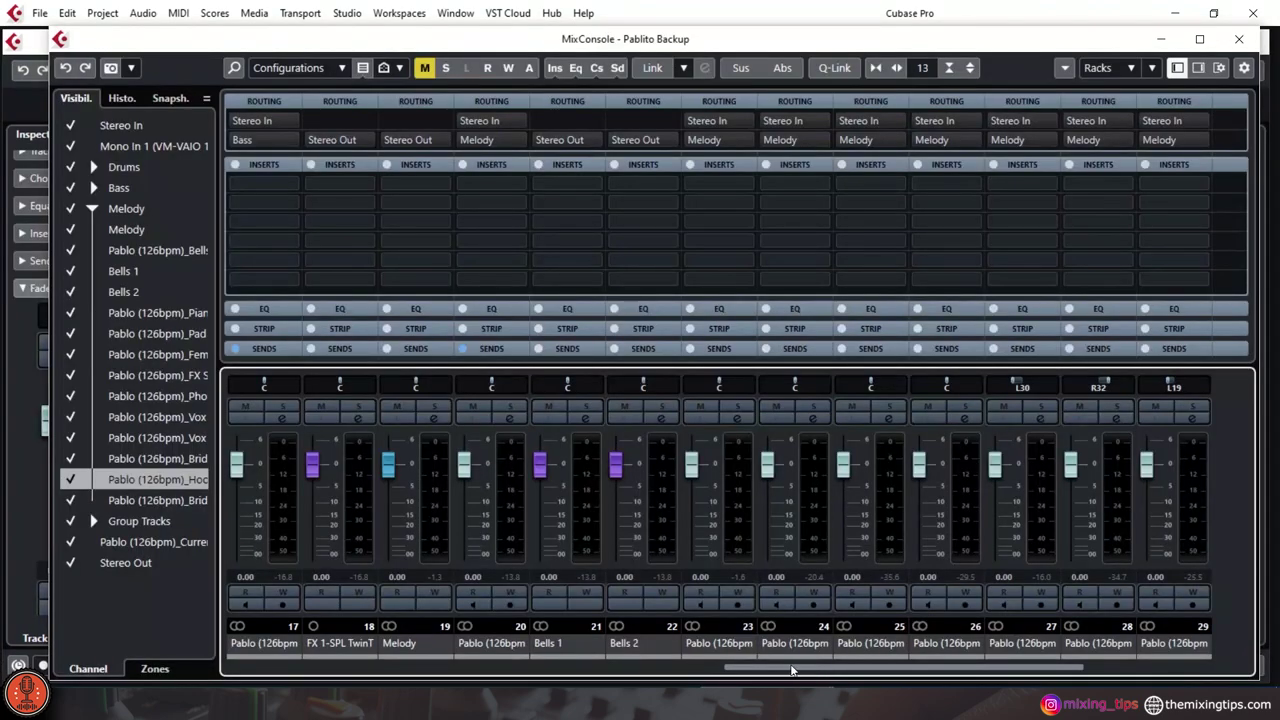
- Lower channel 23 and bring both Bells channels down to about -11.5 dB
drag(791, 670, 294, 668)
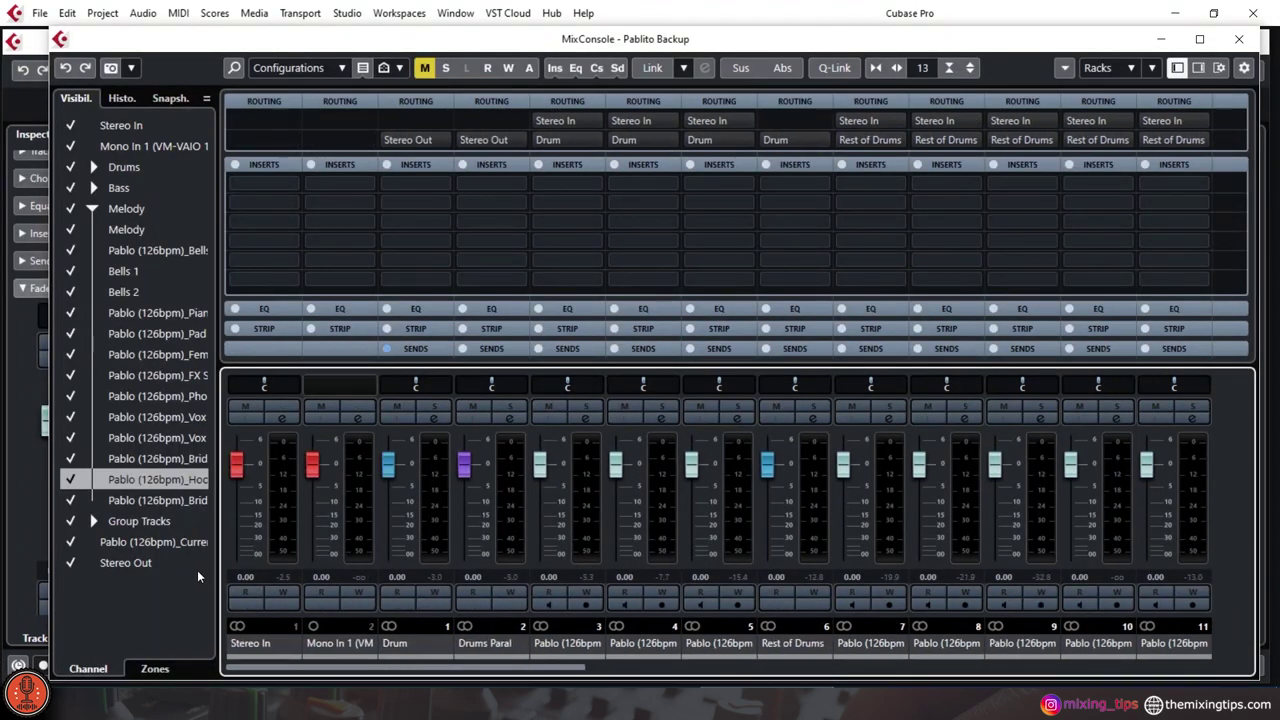
drag(397, 673, 773, 641)
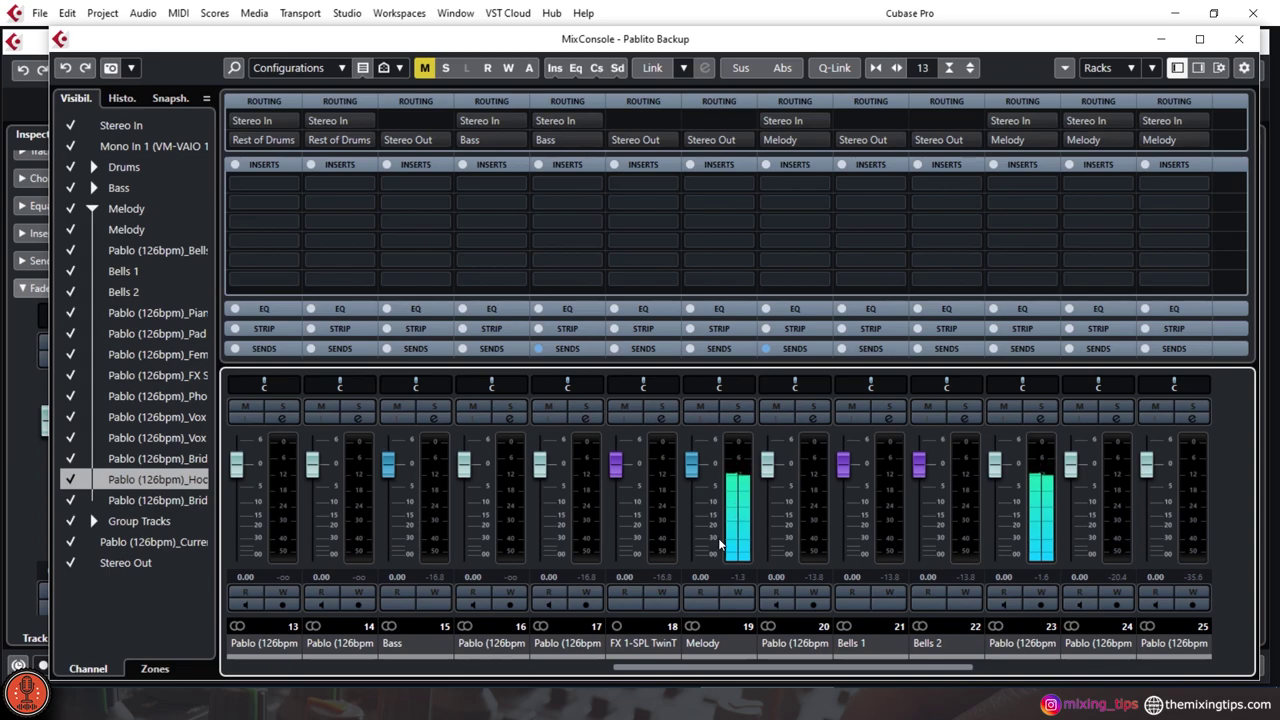
drag(752, 671, 785, 669)
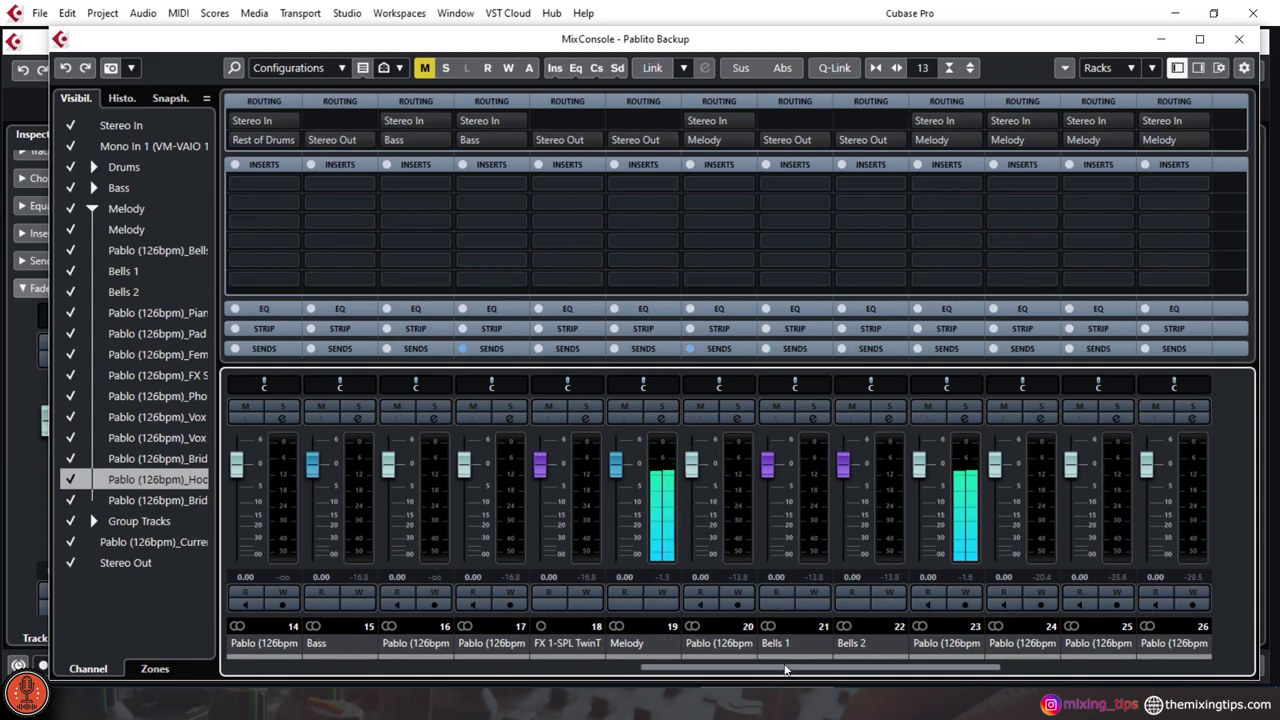
drag(921, 475, 882, 515)
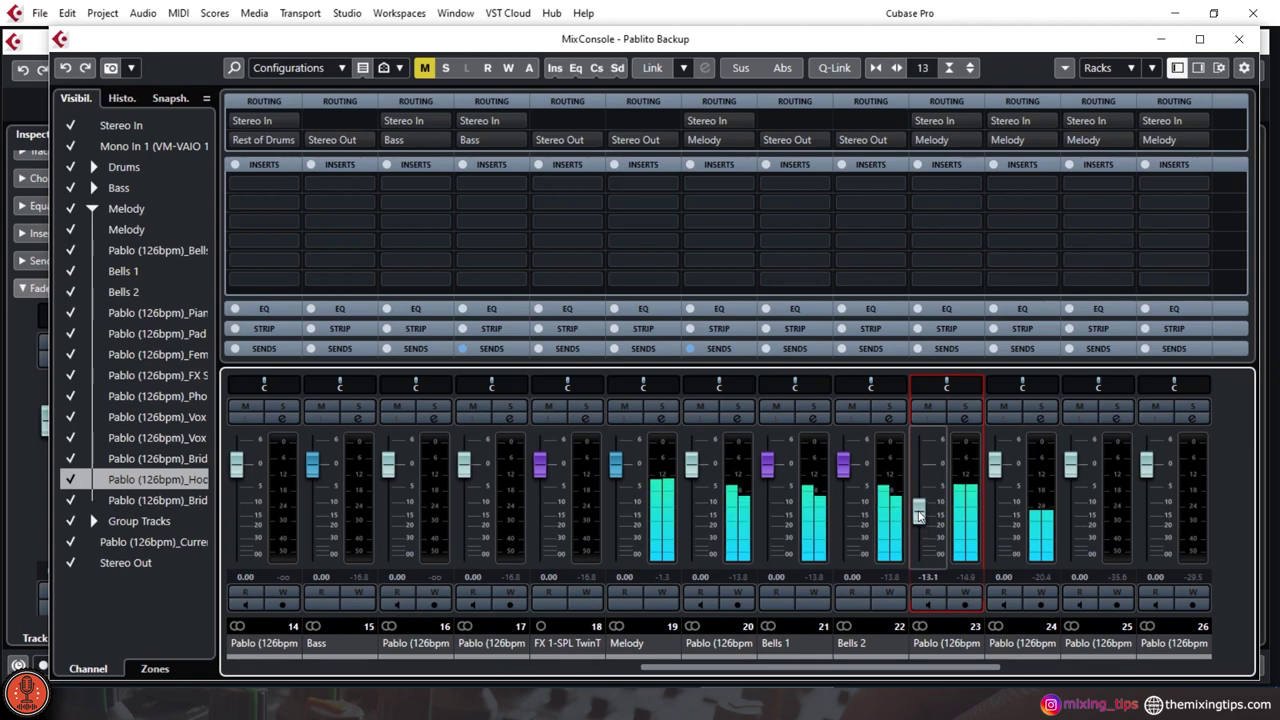
drag(850, 472, 846, 497)
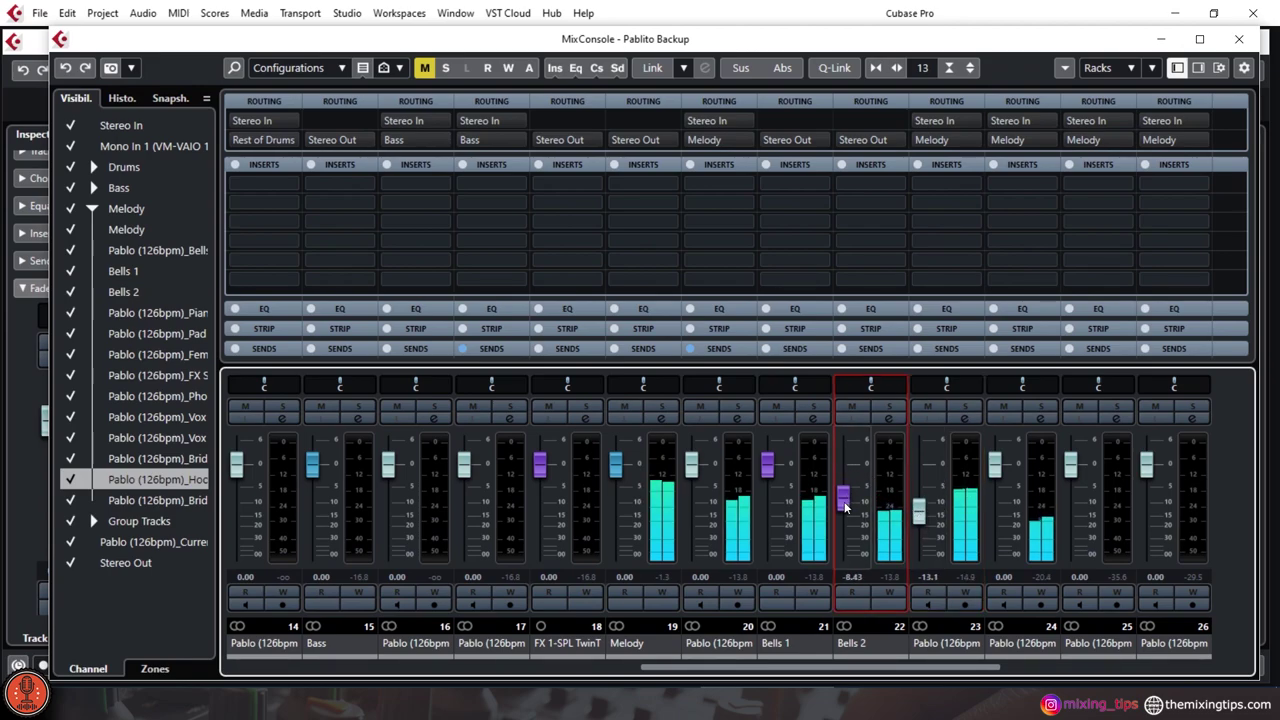
drag(767, 465, 766, 512)
drag(846, 497, 846, 514)
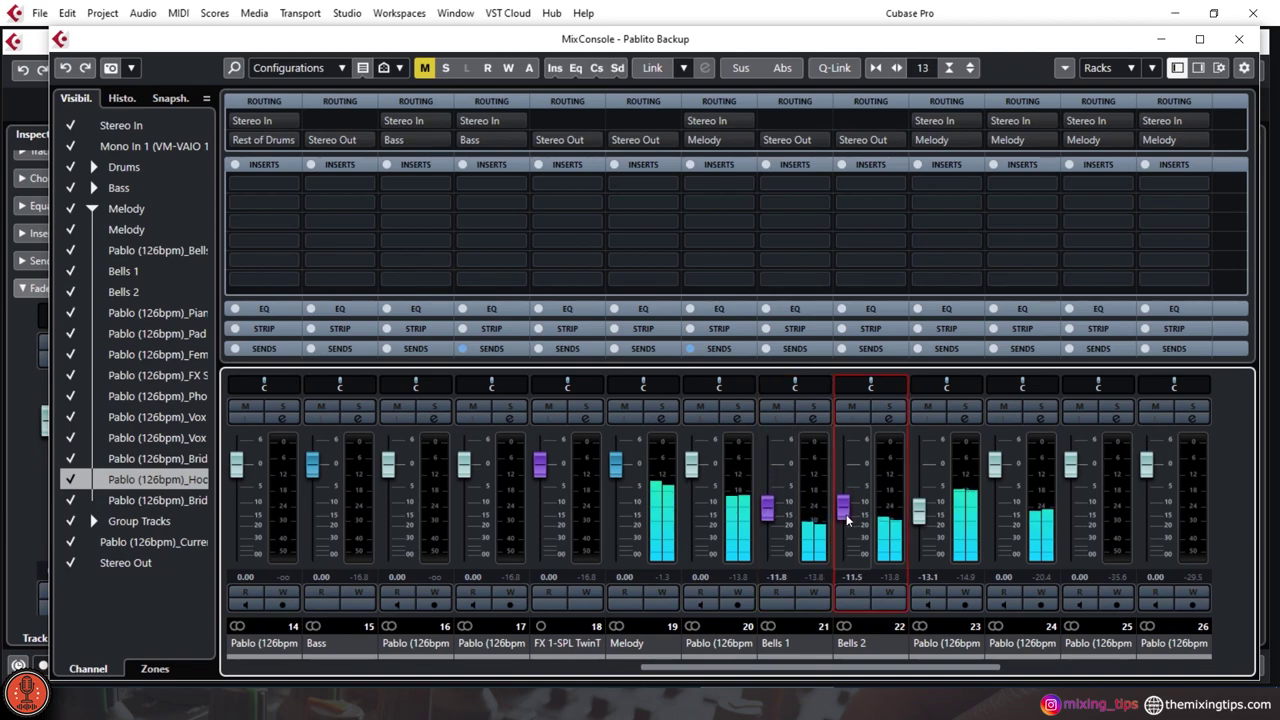
- Pull channel 20 down to about -9 dB and channel 24 to -13.1 dB
drag(692, 463, 692, 472)
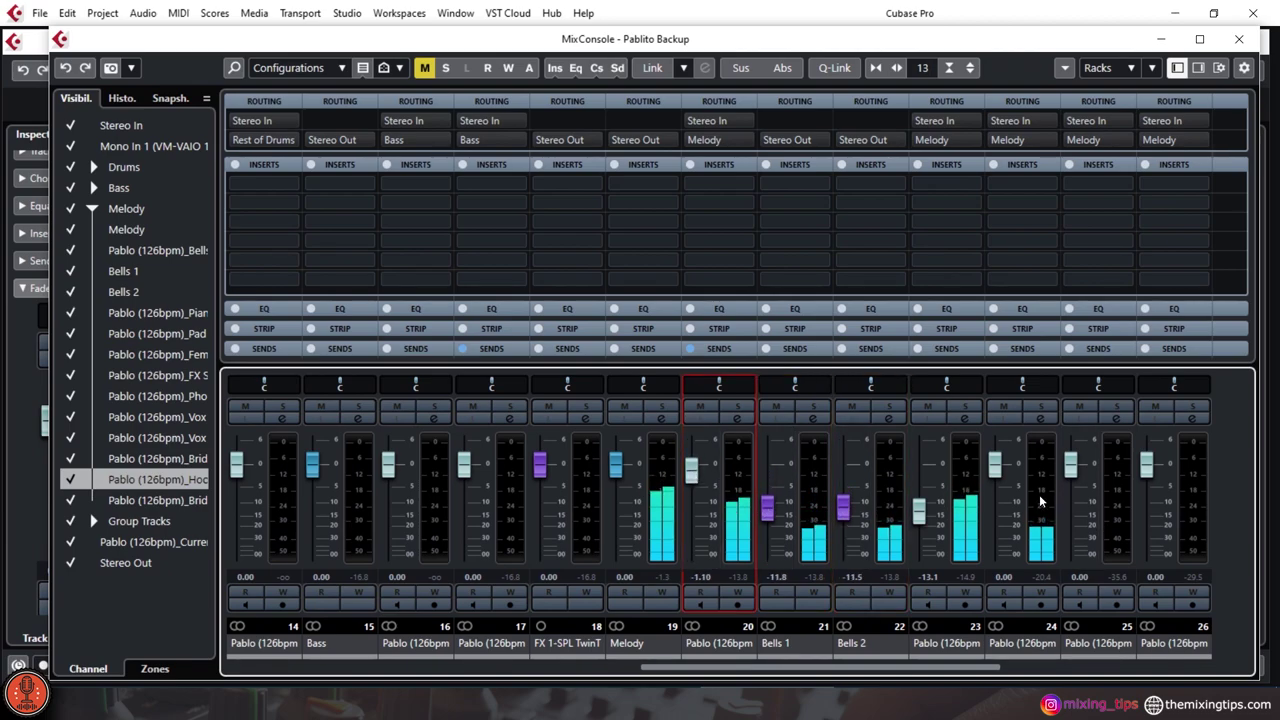
drag(995, 474, 995, 490)
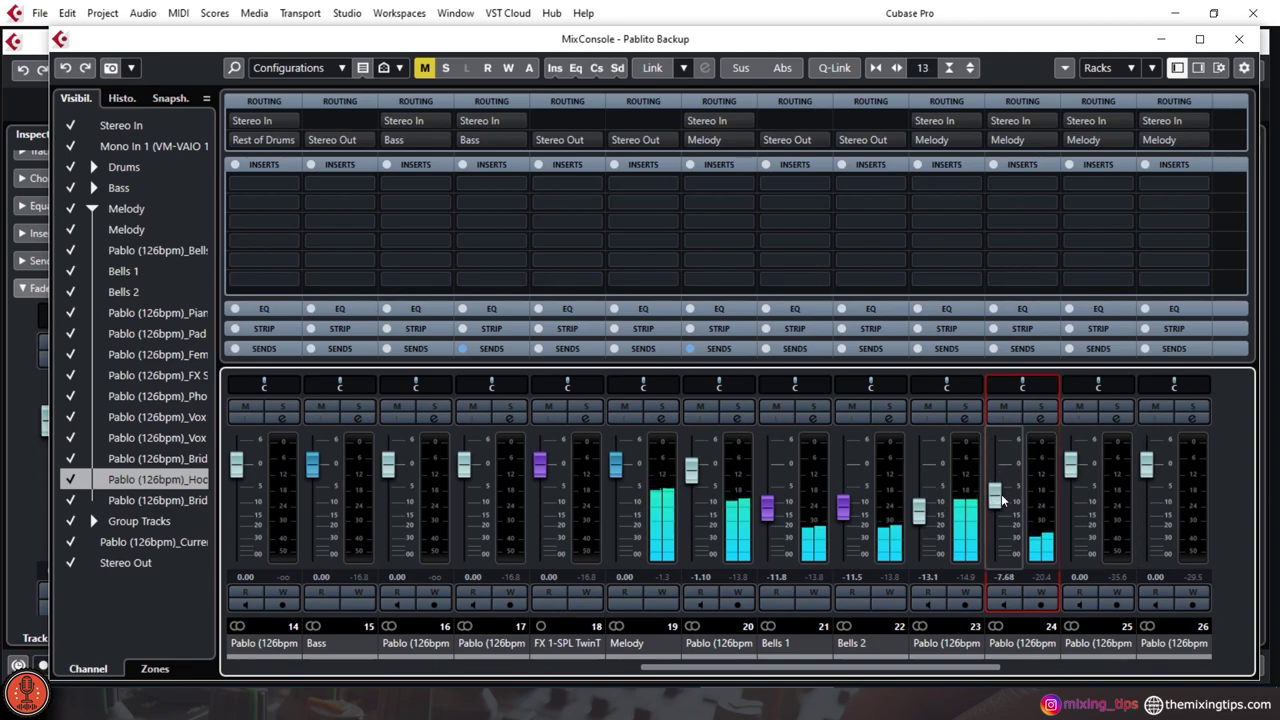
drag(995, 507, 995, 520)
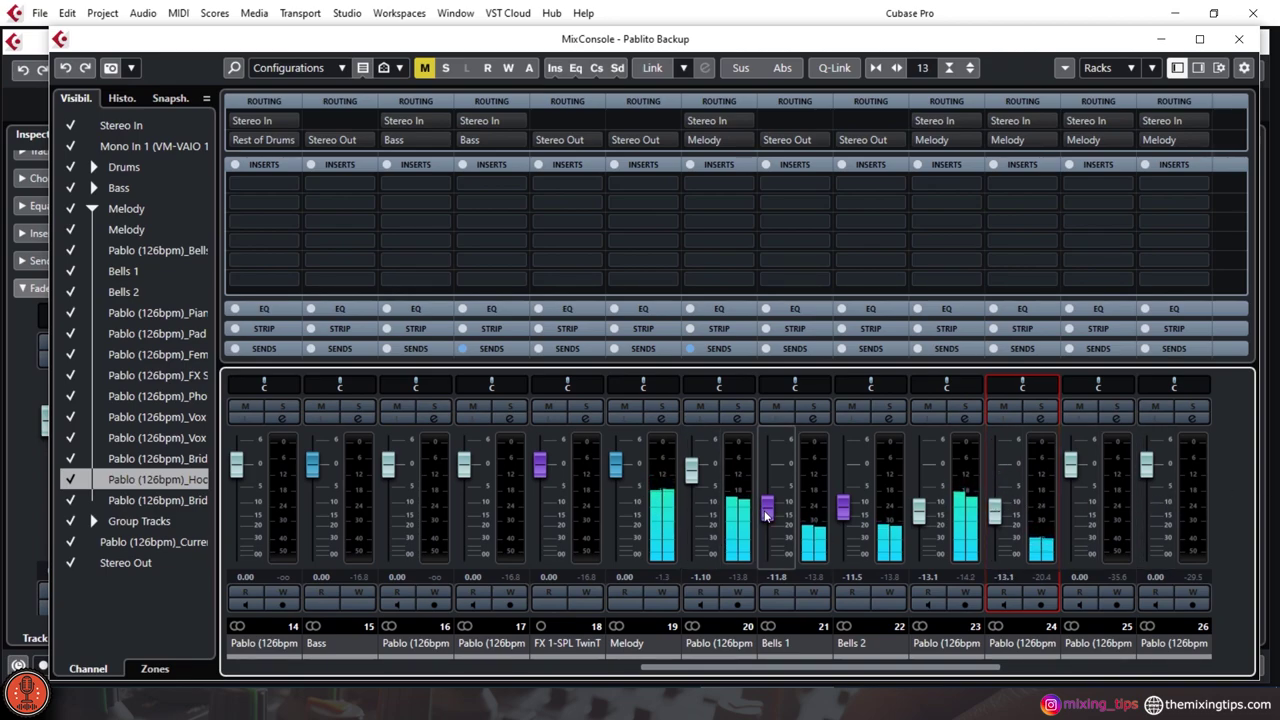
drag(691, 470, 691, 505)
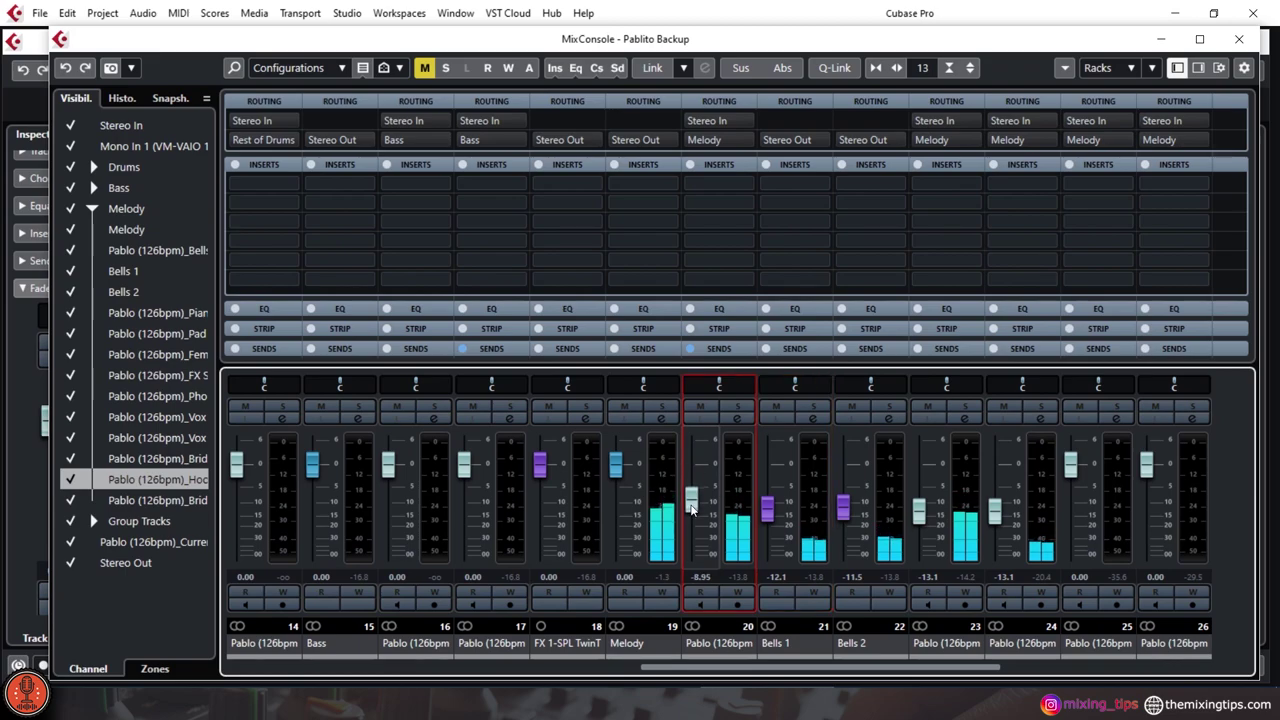
drag(820, 667, 209, 618)
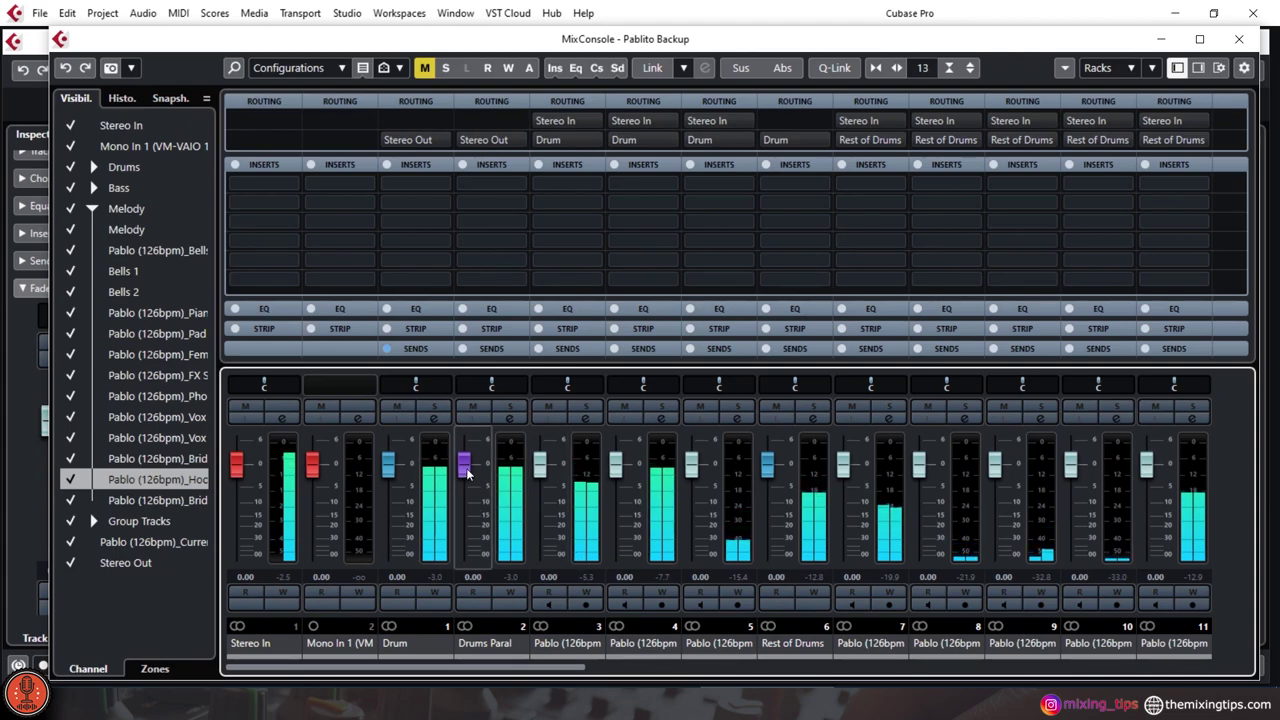
- Pull Drums Paral down, set Rest of Drums to -6.27 dB, channel 4 to -3.55 dB, channel 7 to 0.83 dB, keeping channel 3 near unity
drag(467, 475, 467, 490)
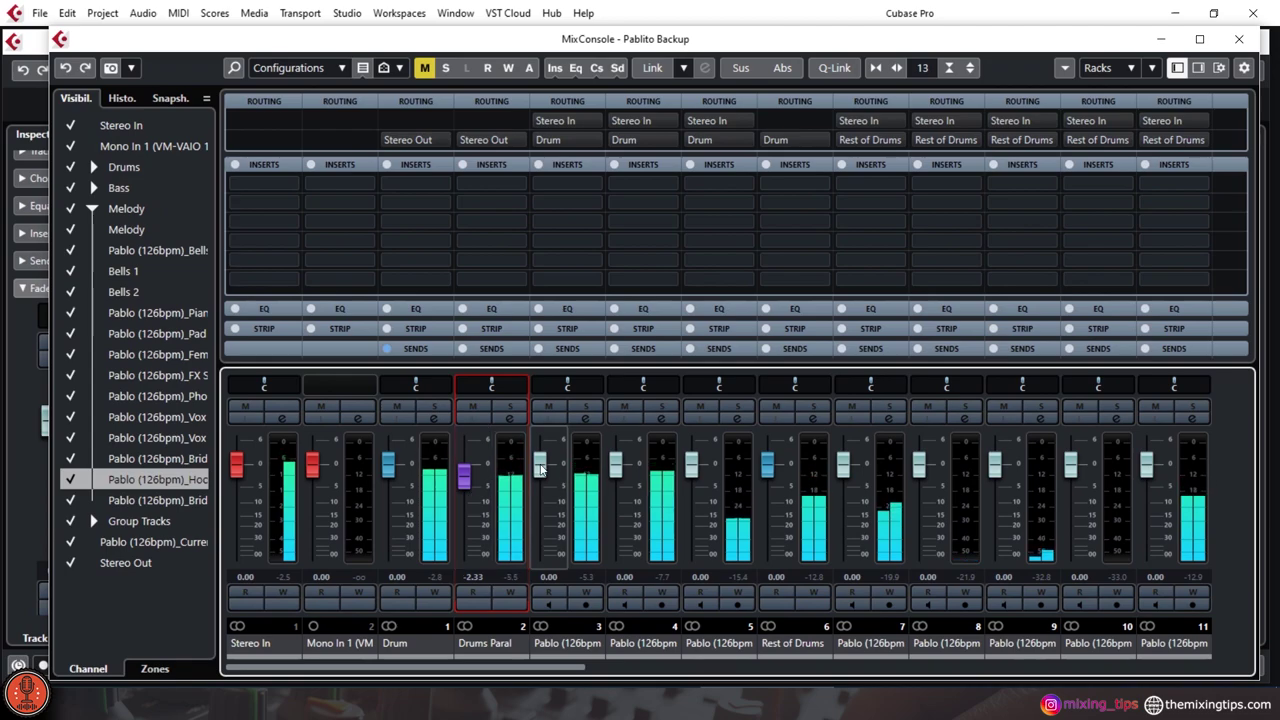
drag(540, 468, 464, 556)
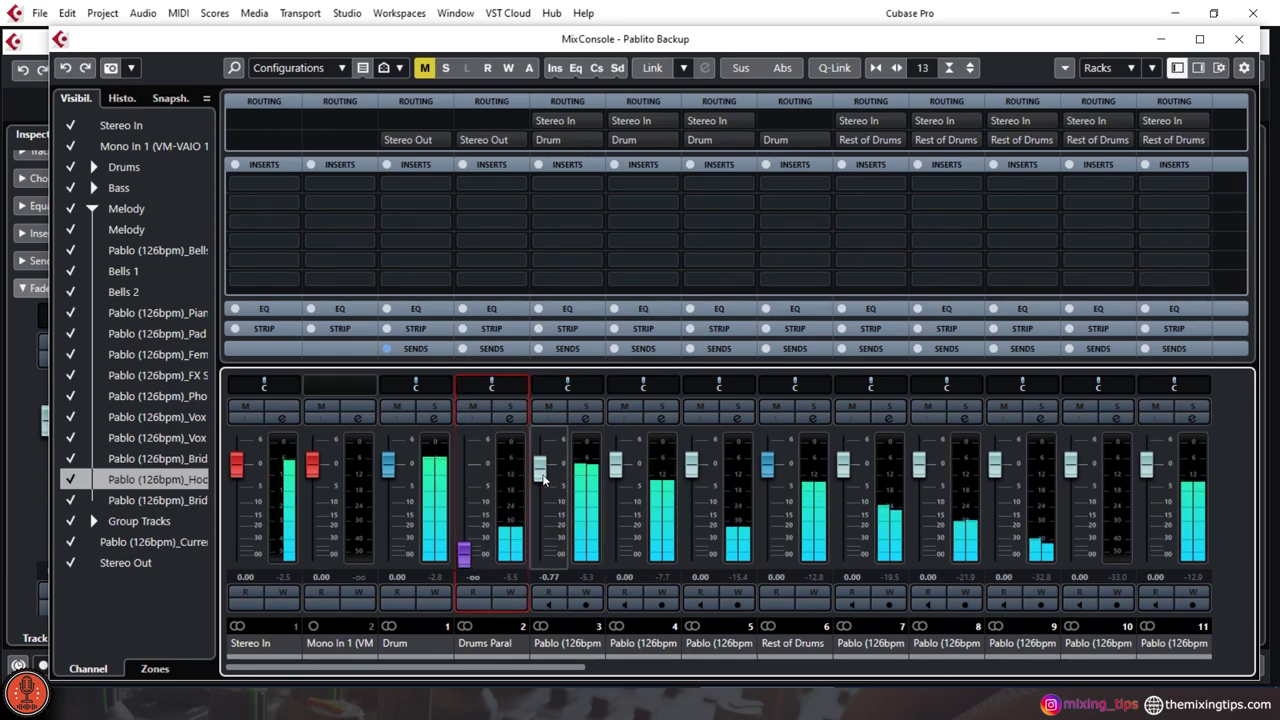
drag(543, 480, 616, 482)
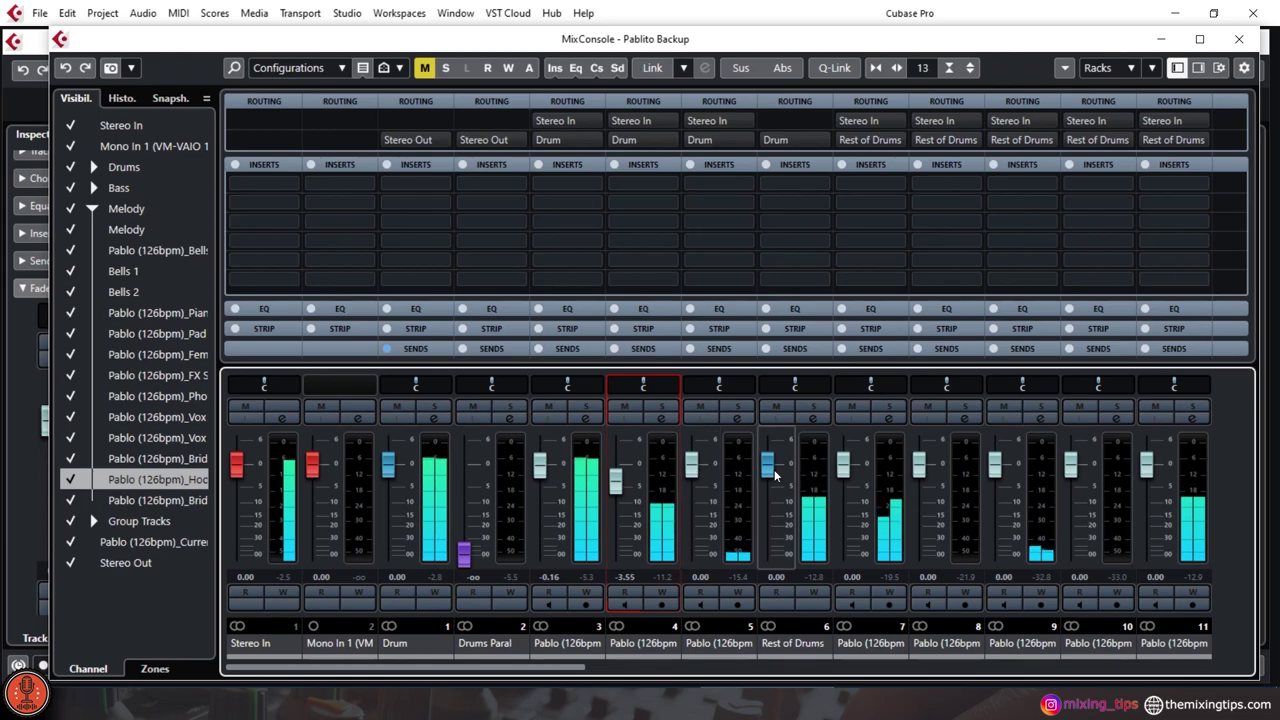
mouse_move(760, 477)
mouse_down()
mouse_move(767, 506)
mouse_move(767, 495)
mouse_up()
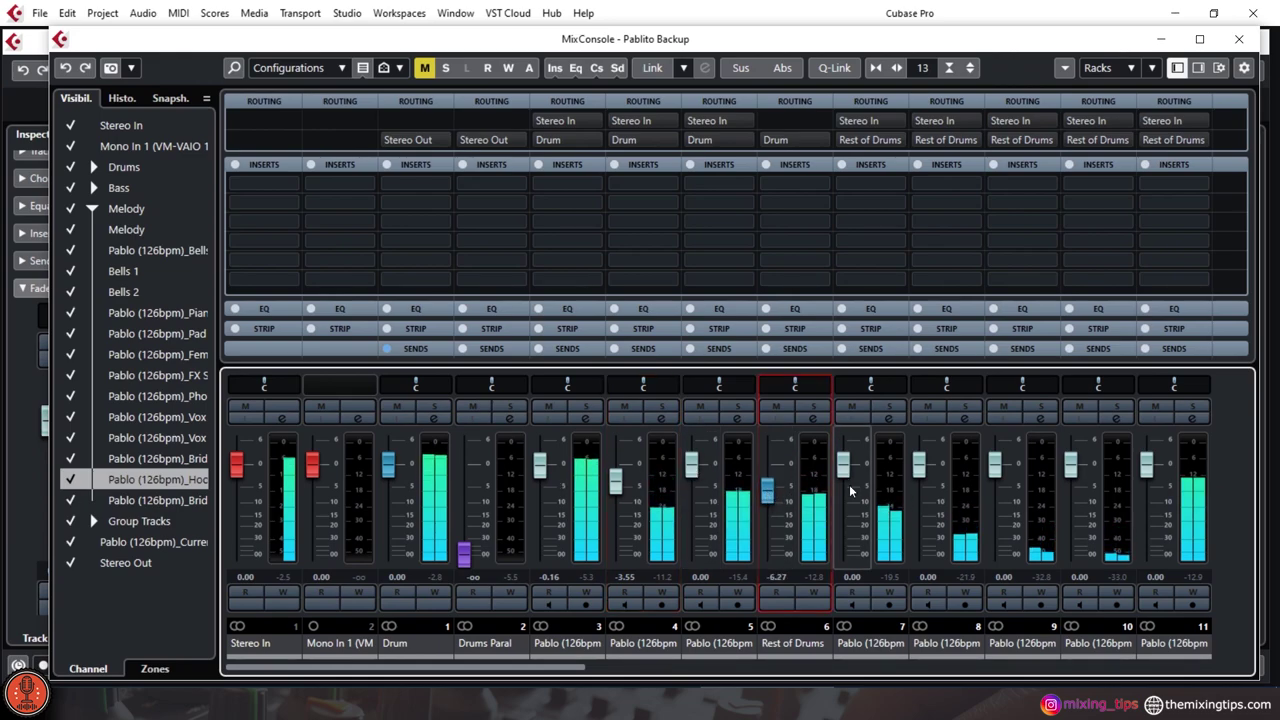
drag(843, 468, 843, 463)
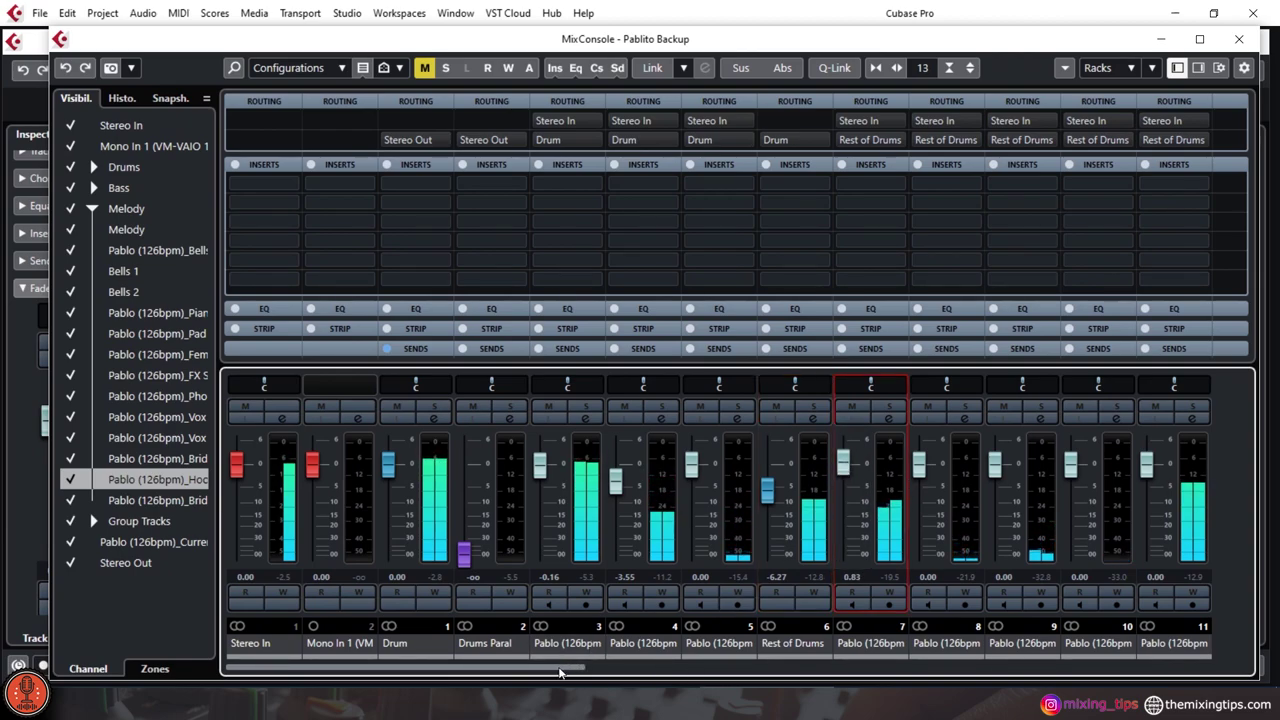
drag(560, 672, 739, 682)
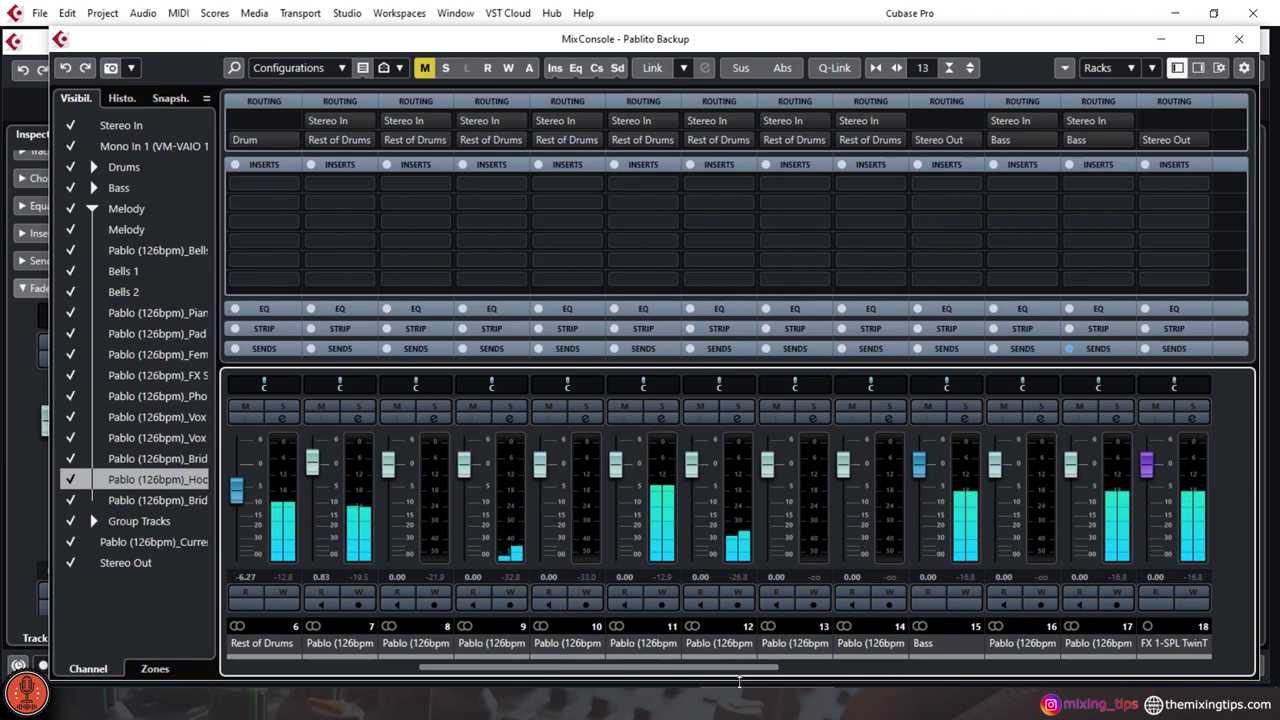
- Briefly solo channel 12, set channels 11 and 12 to -6.05 dB, then lower Bass and Melody (about -3 dB)
click(738, 408)
click(739, 409)
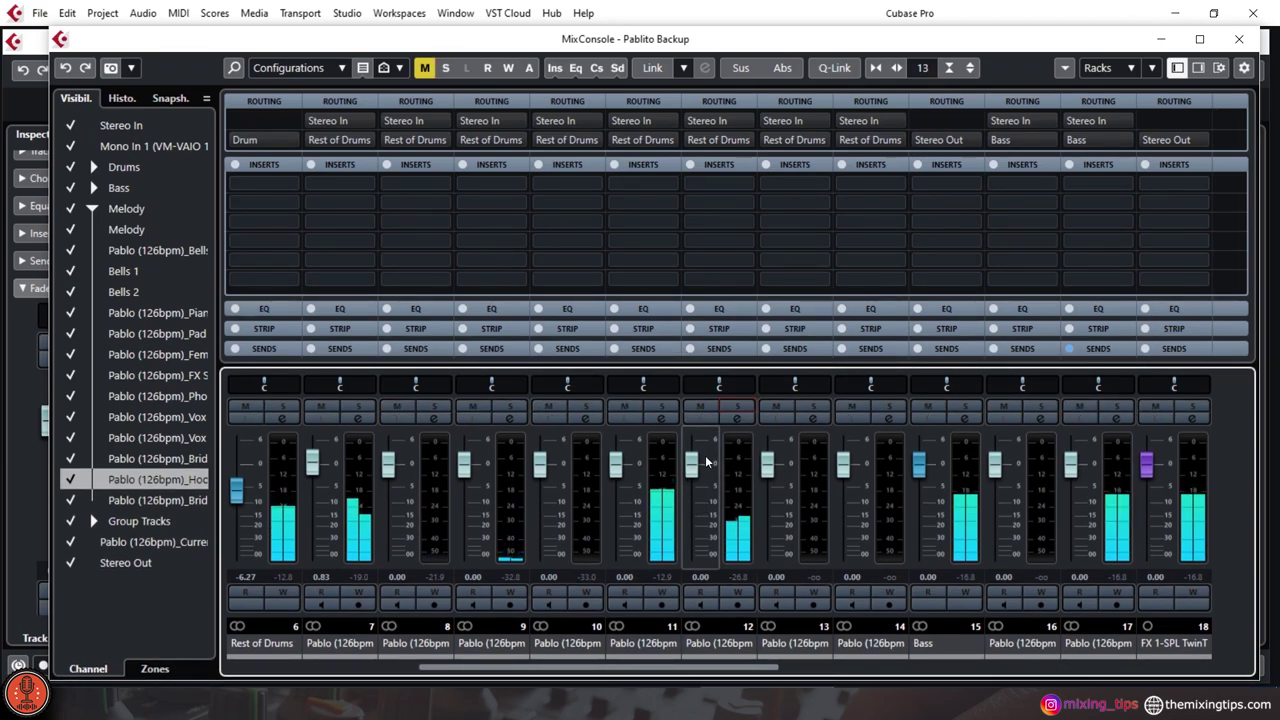
drag(706, 461, 706, 489)
drag(616, 462, 616, 489)
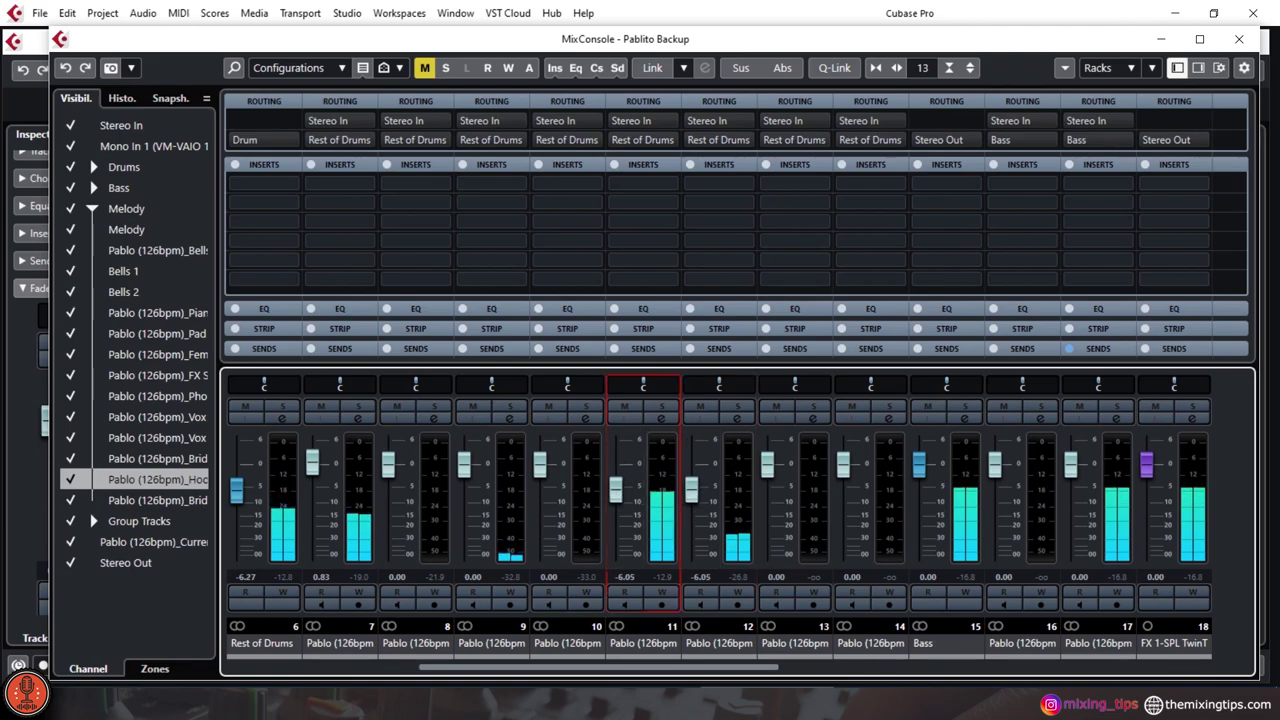
drag(644, 667, 750, 660)
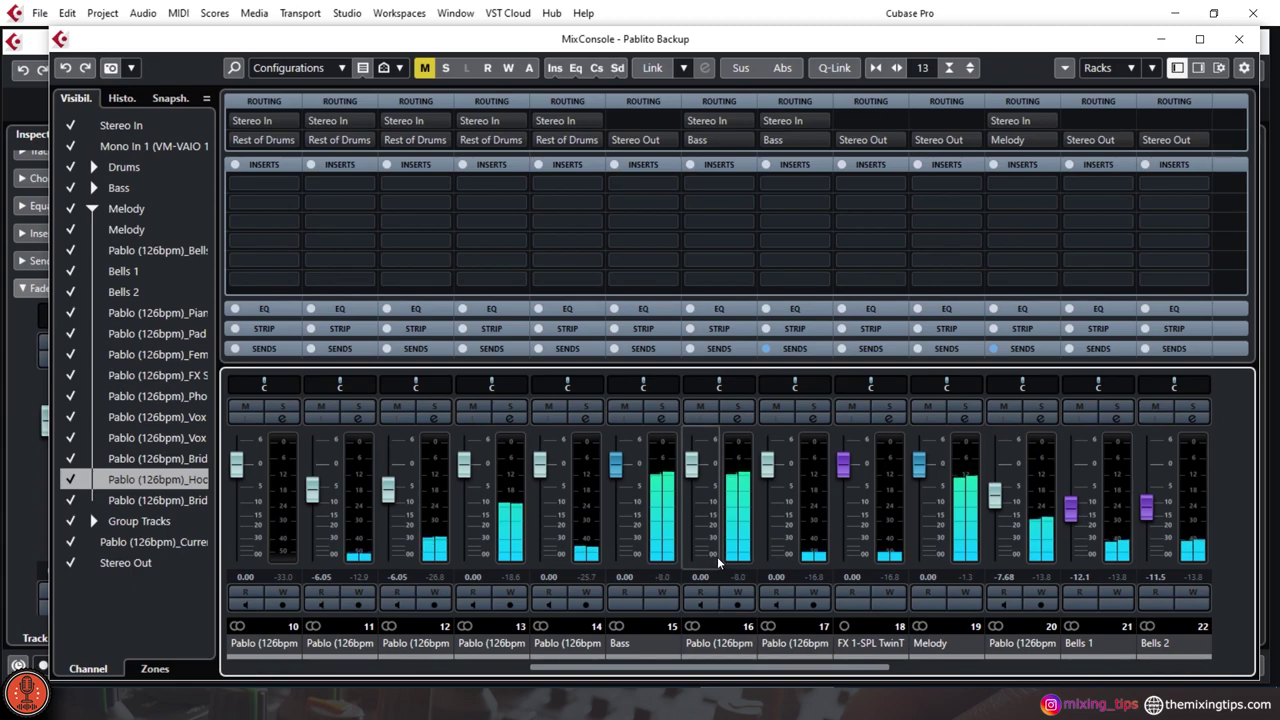
drag(616, 463, 620, 505)
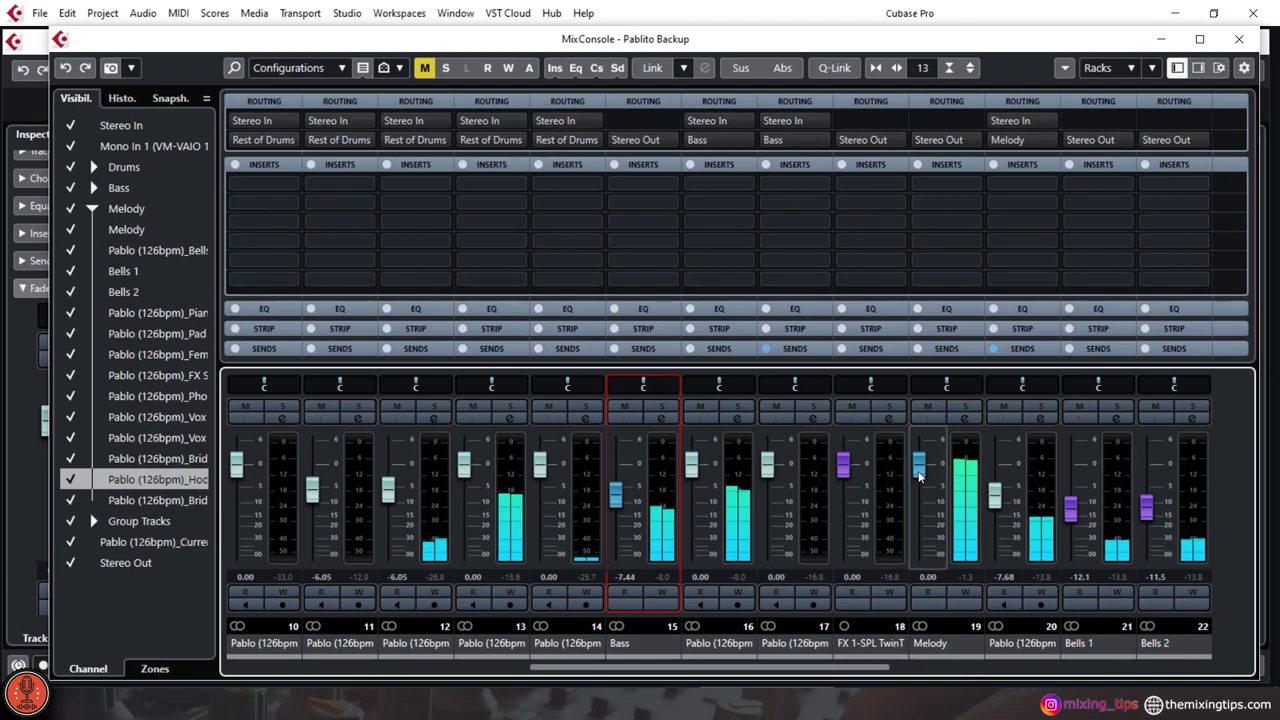
drag(919, 464, 920, 487)
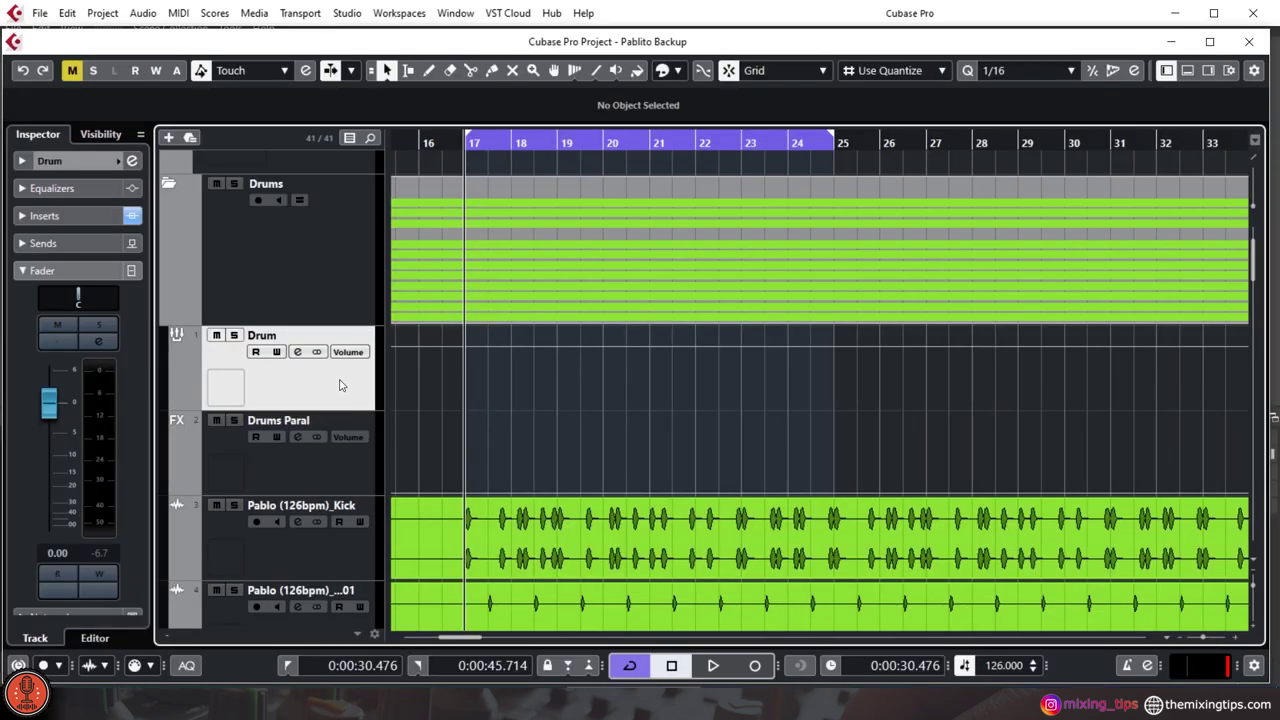
- Start playback and bring up the Drum track's channel settings
key(space)
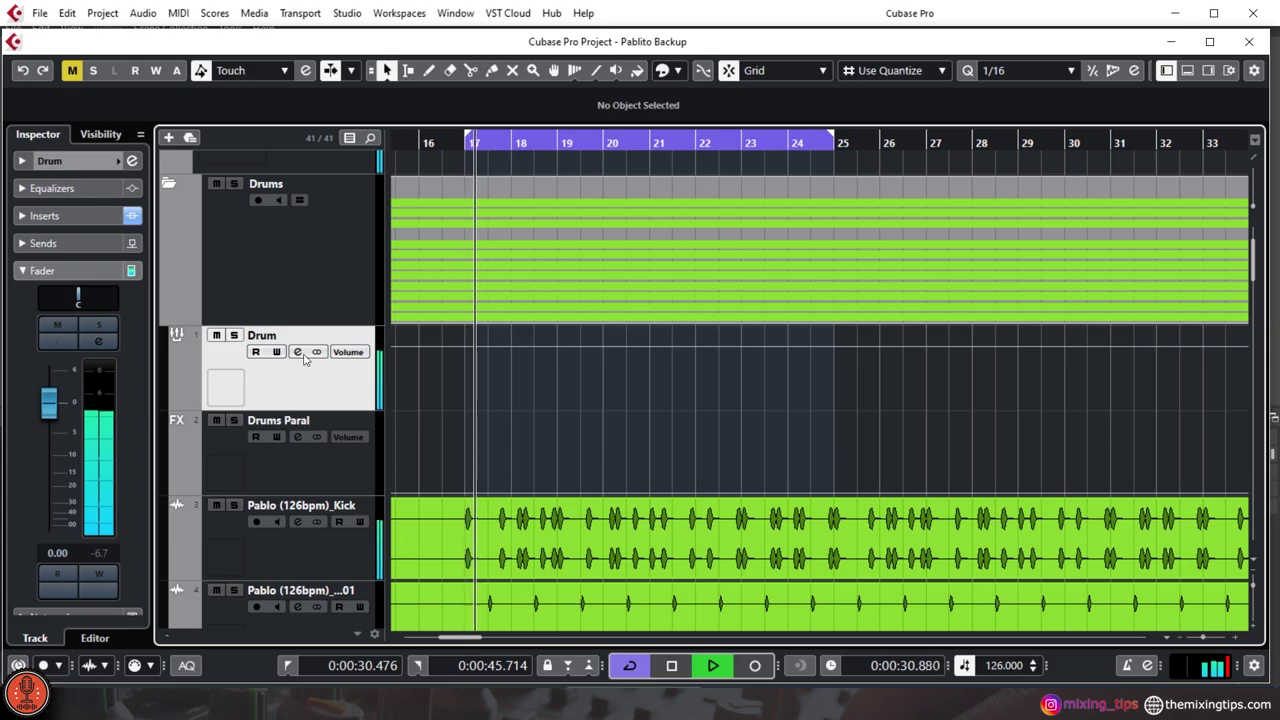
click(298, 352)
- Open the C6 editor and move its crossovers to about 77 Hz, 593 Hz and 4690 Hz
click(315, 227)
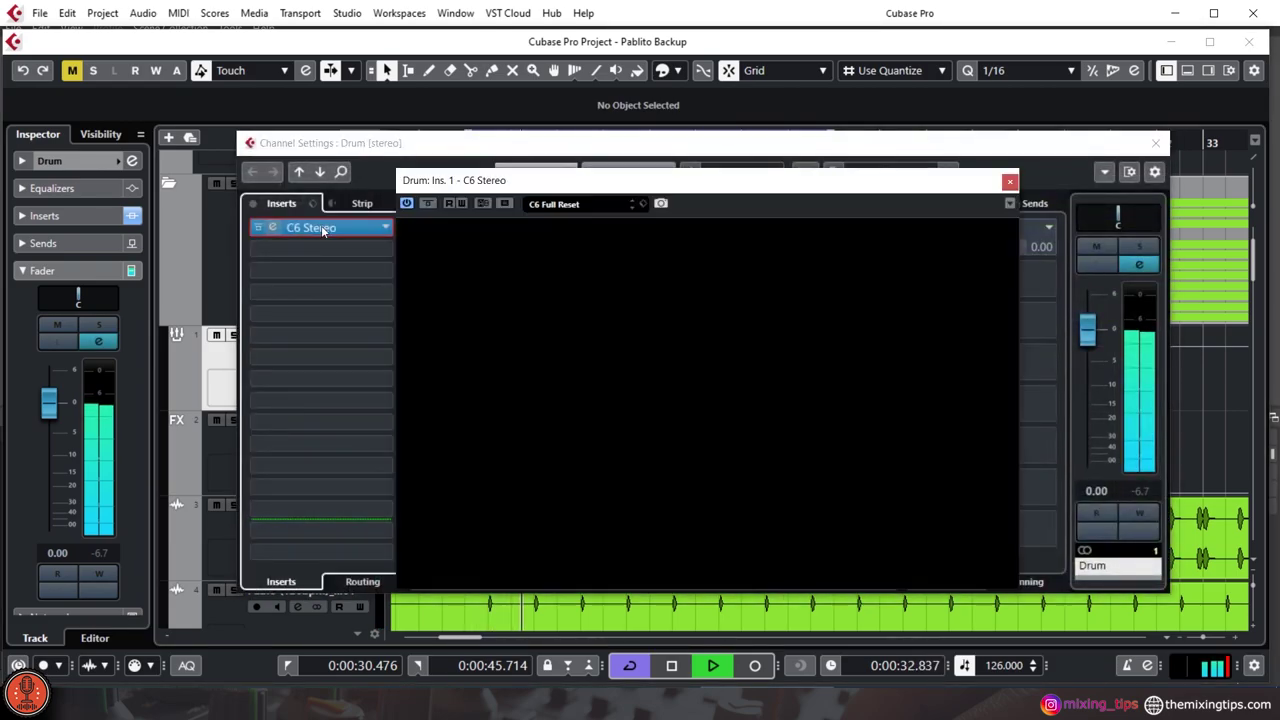
click(1154, 144)
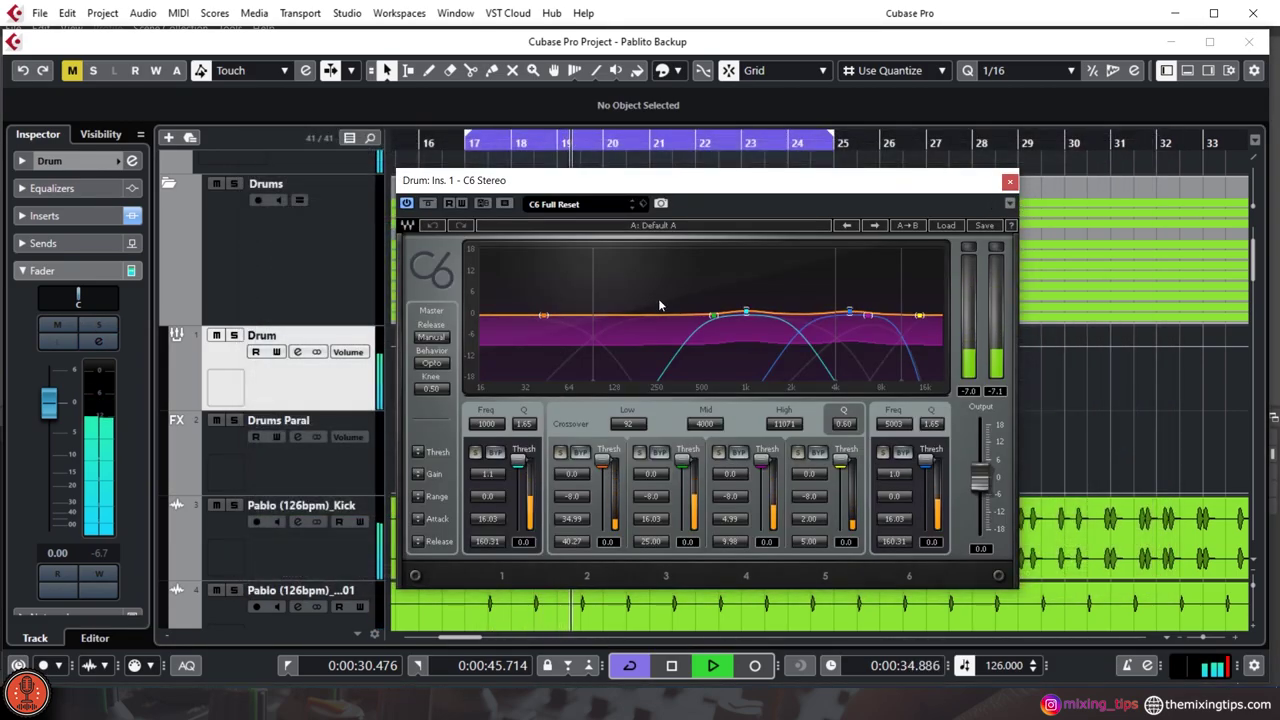
drag(596, 302, 582, 302)
drag(833, 283, 712, 283)
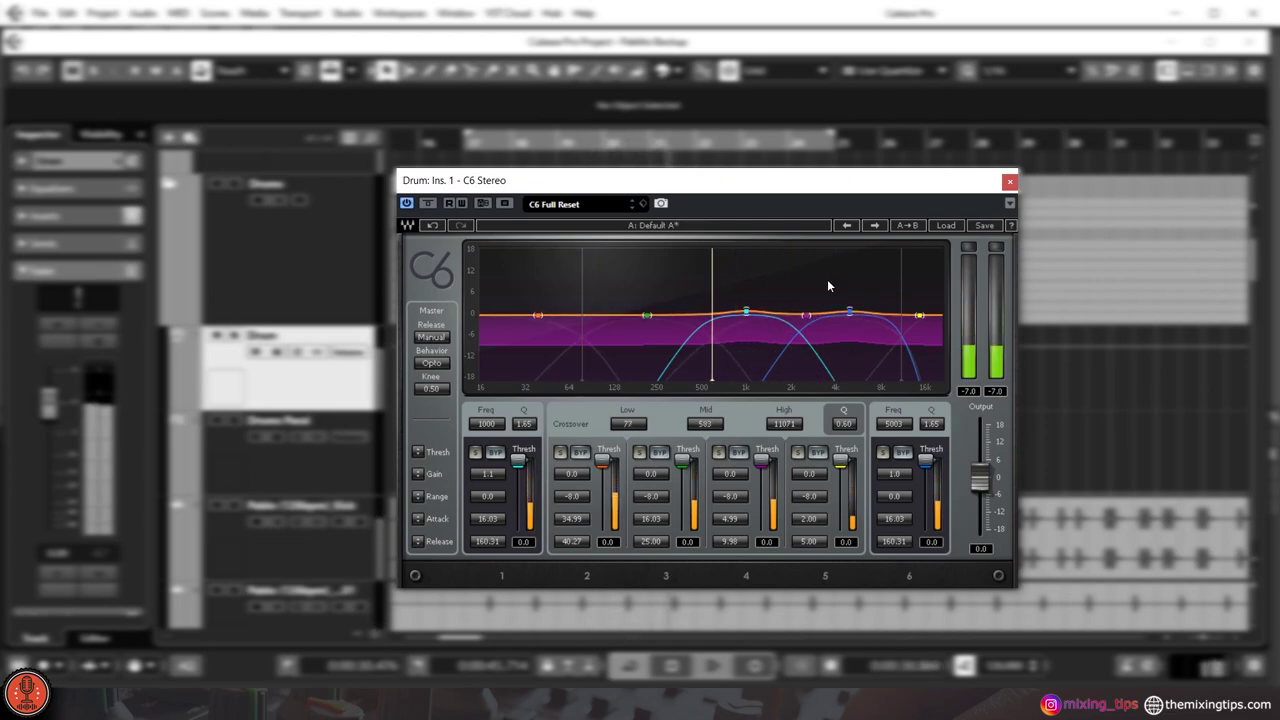
drag(900, 285, 846, 285)
- Boost bands 1, 2 (to 1.4), 5 (+2 dB) and 6 (4756 Hz), and lower the output to -2.7
drag(746, 313, 753, 309)
drag(534, 316, 539, 308)
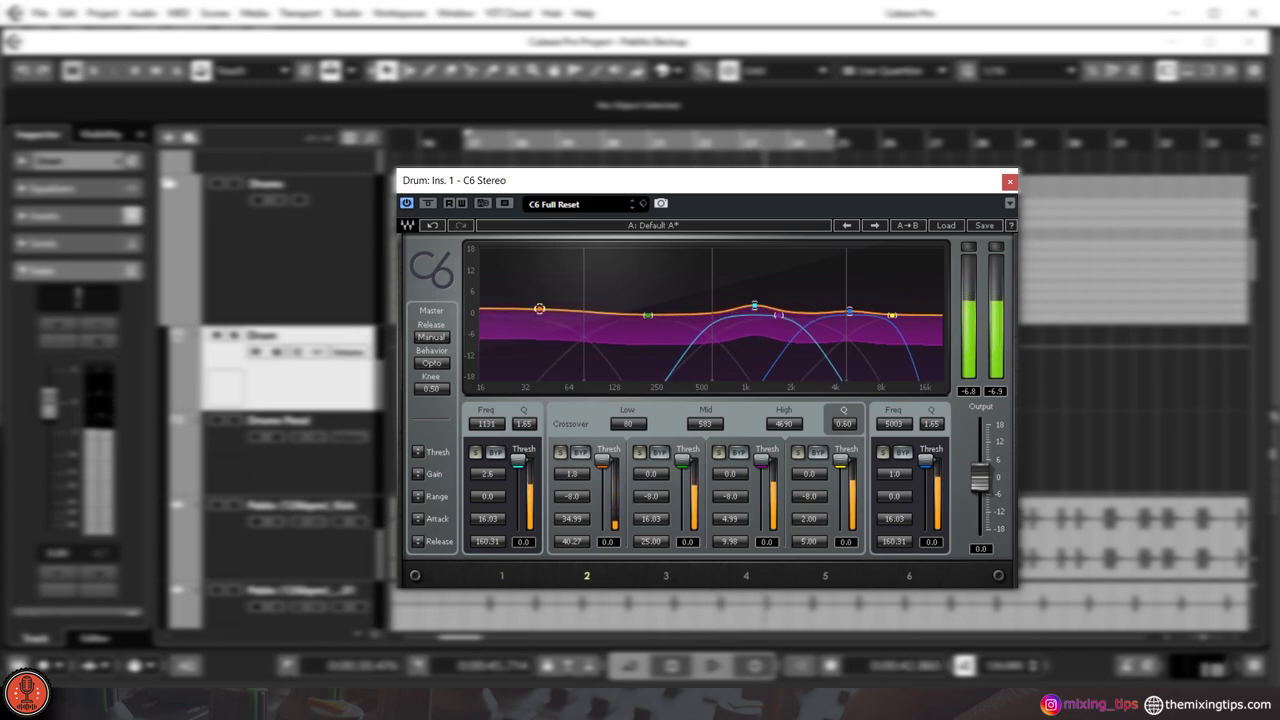
click(754, 306)
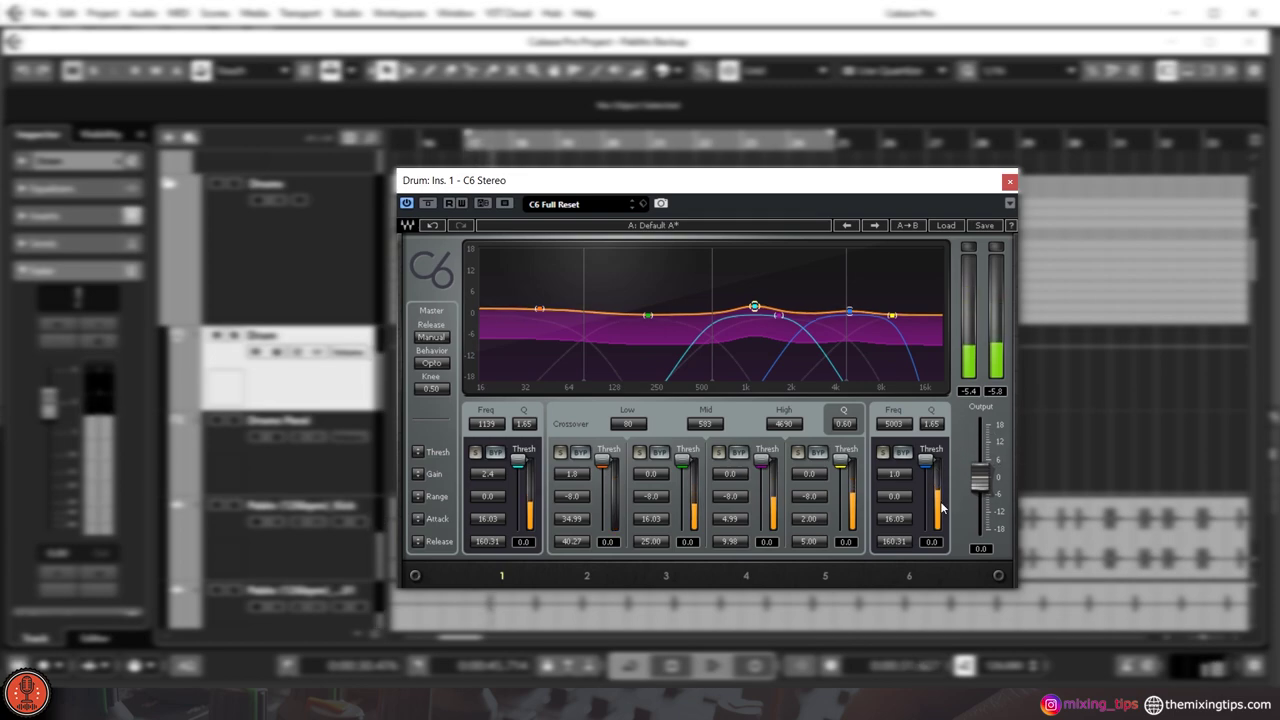
click(932, 470)
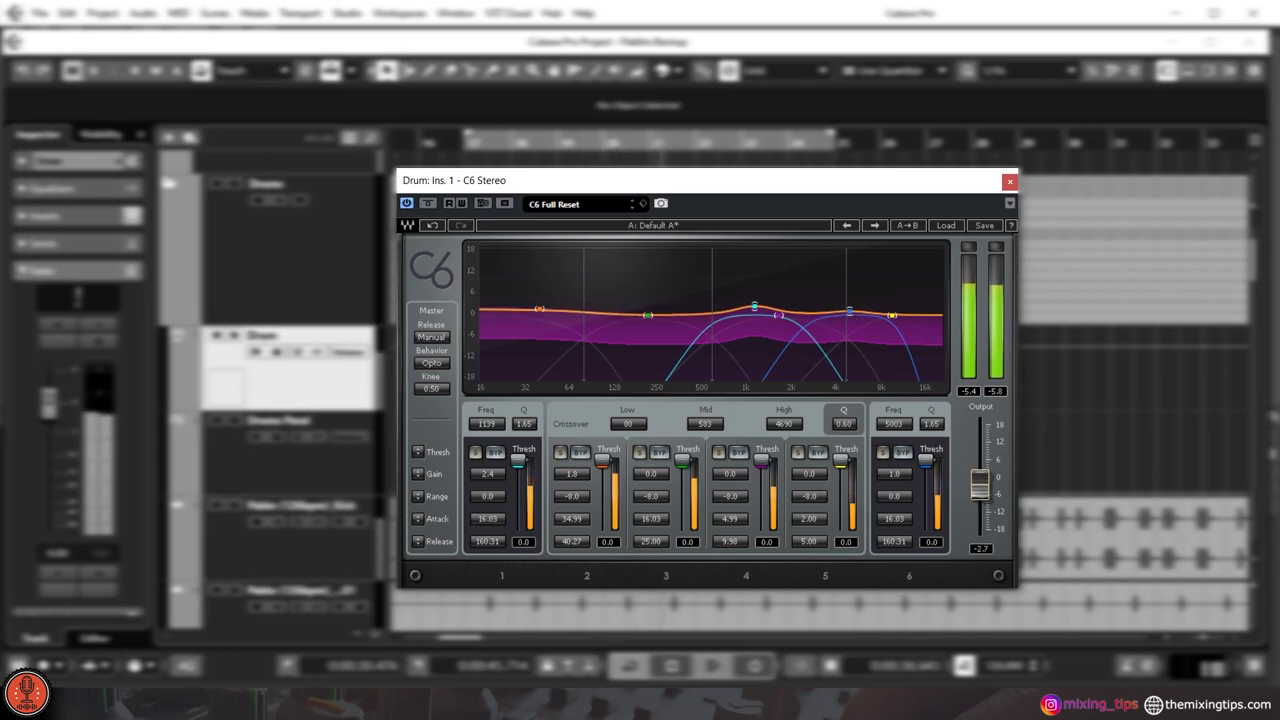
drag(849, 312, 898, 304)
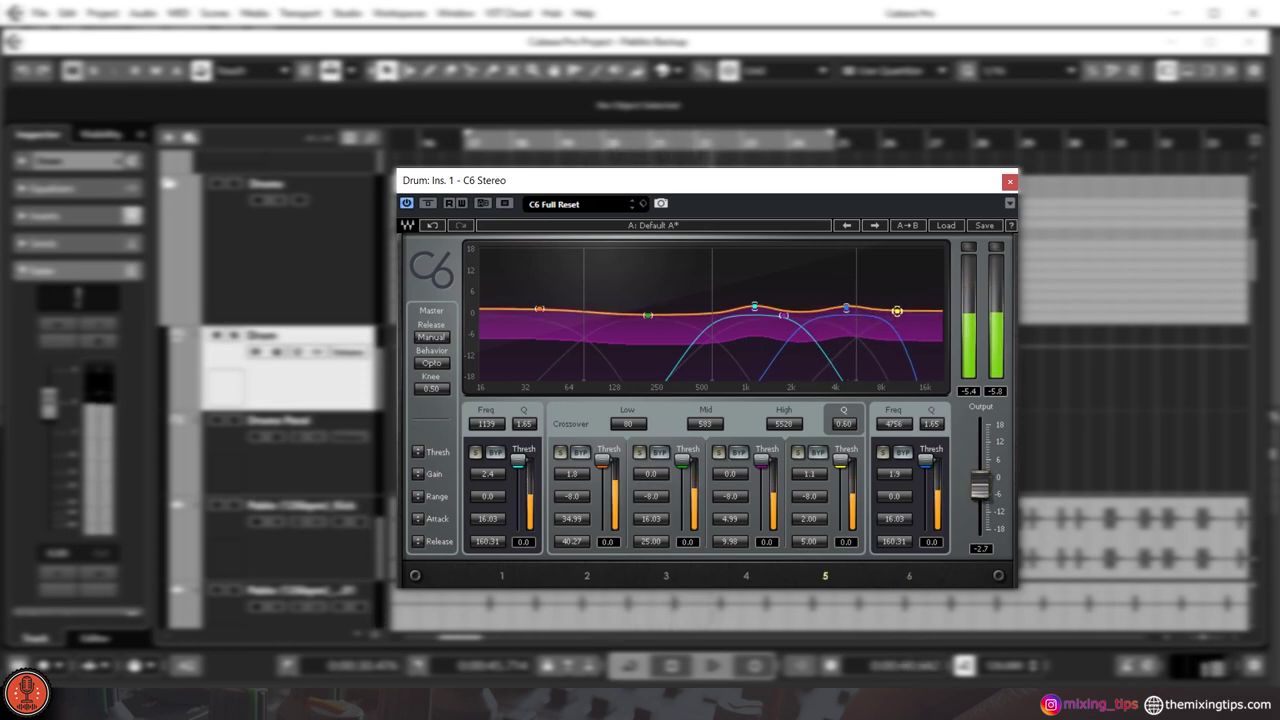
drag(648, 316, 648, 313)
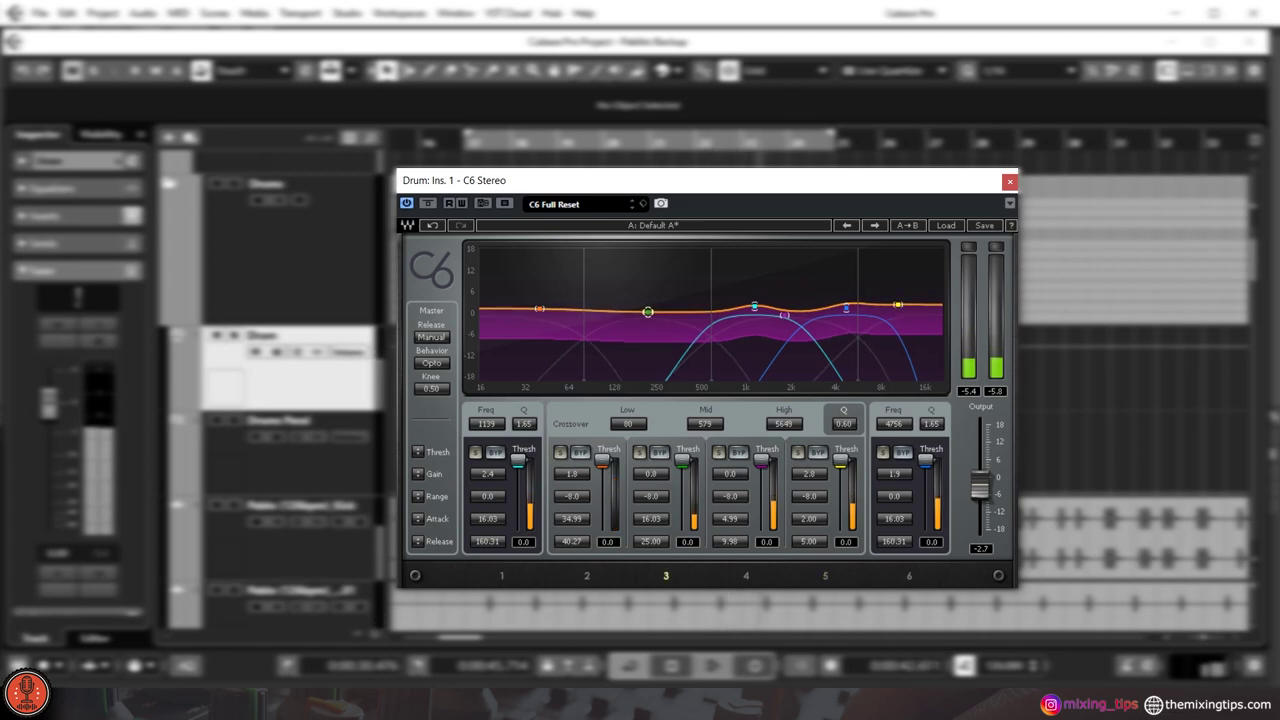
drag(537, 307, 545, 312)
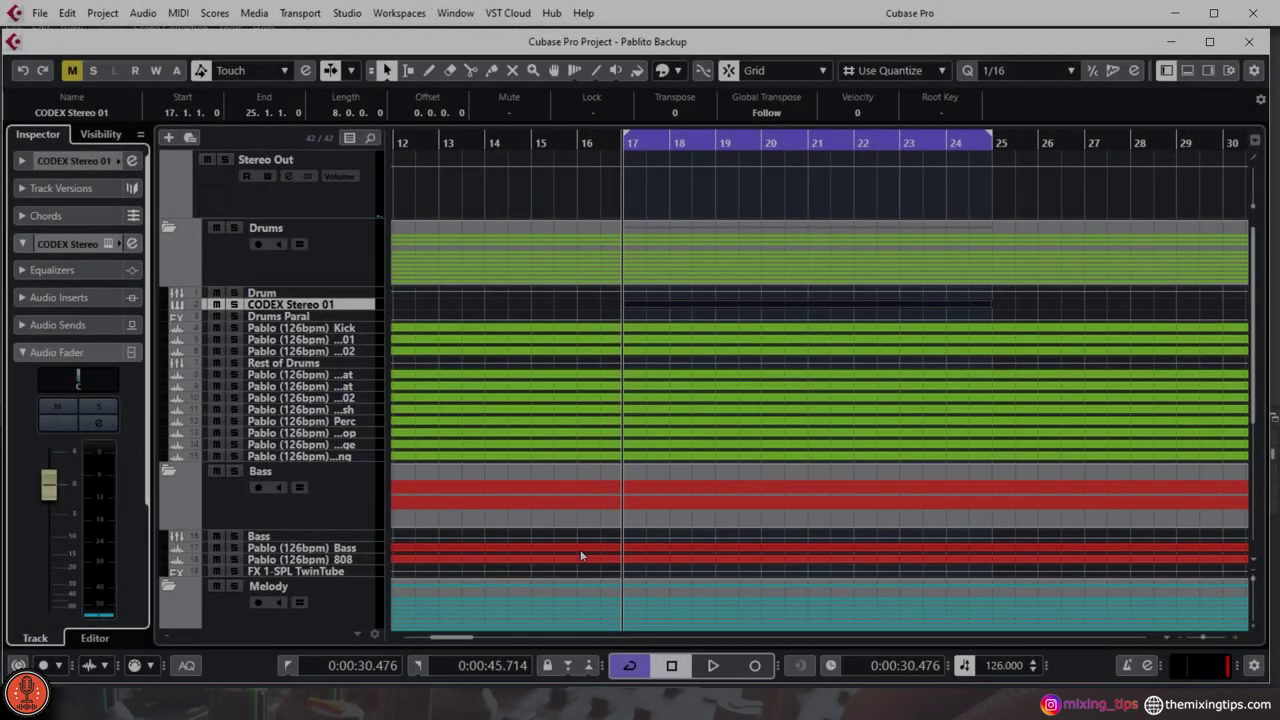
- Play the loop, open the CODEX synth, and lower its track volume to about -10 dB
key(space)
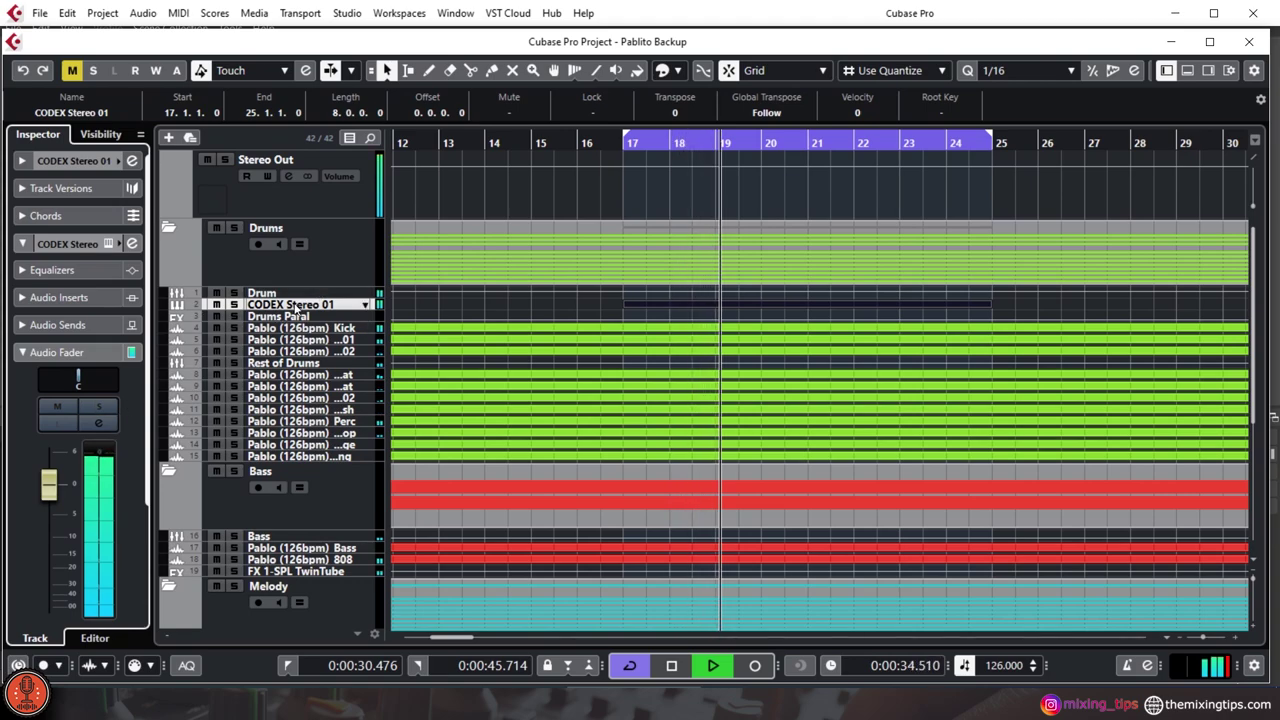
click(111, 244)
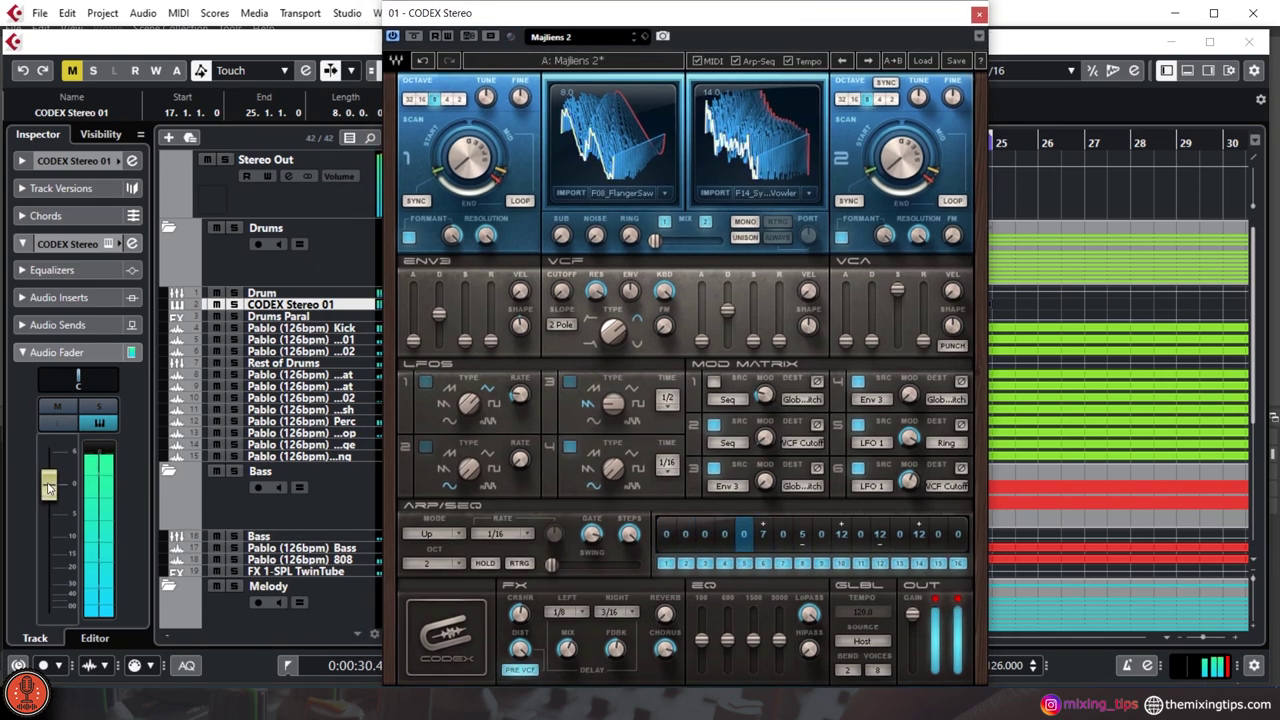
drag(48, 484, 55, 555)
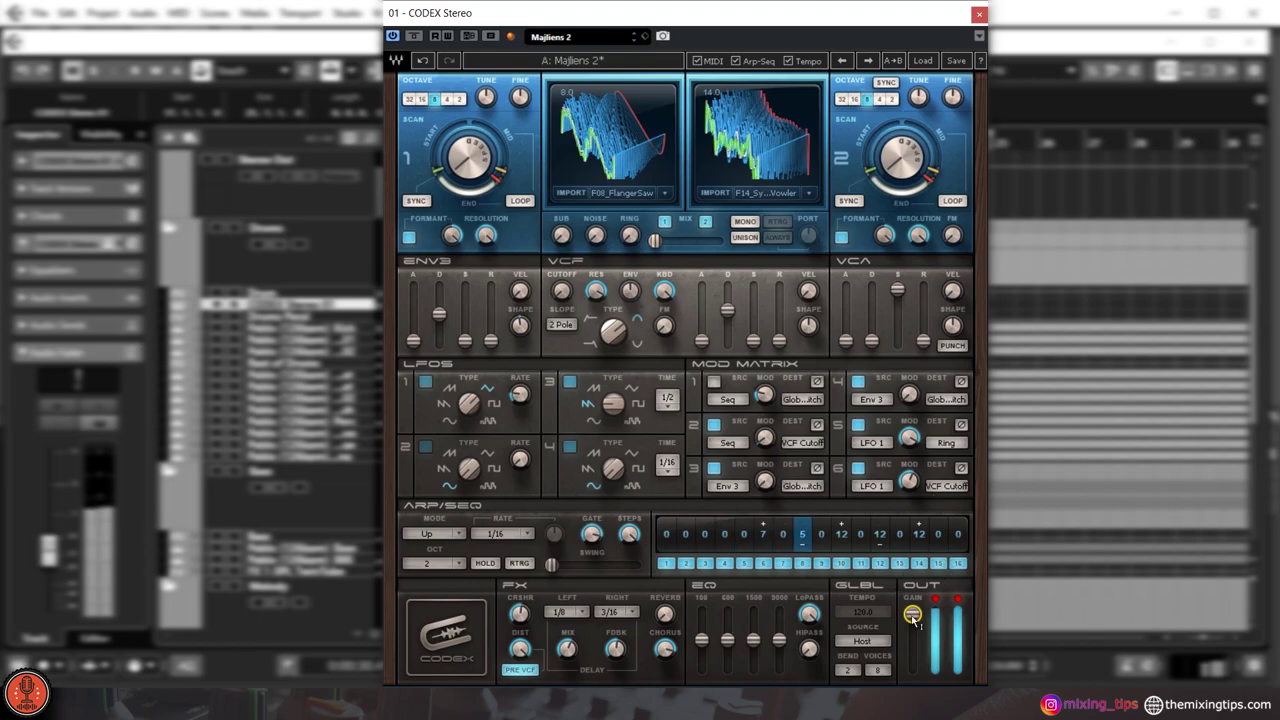
- Turn the CODEX output gain down to 72.7 and re-trim the synth track volume lower
mouse_move(912, 614)
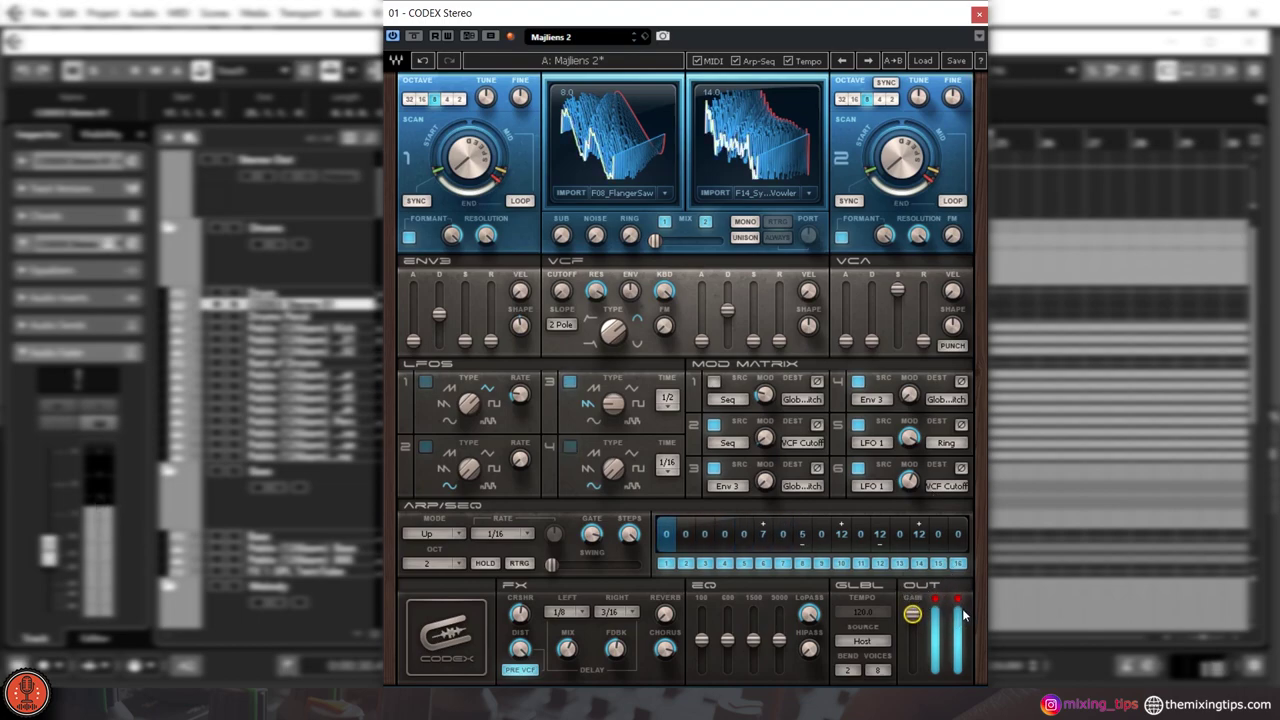
click(912, 614)
drag(912, 614, 912, 640)
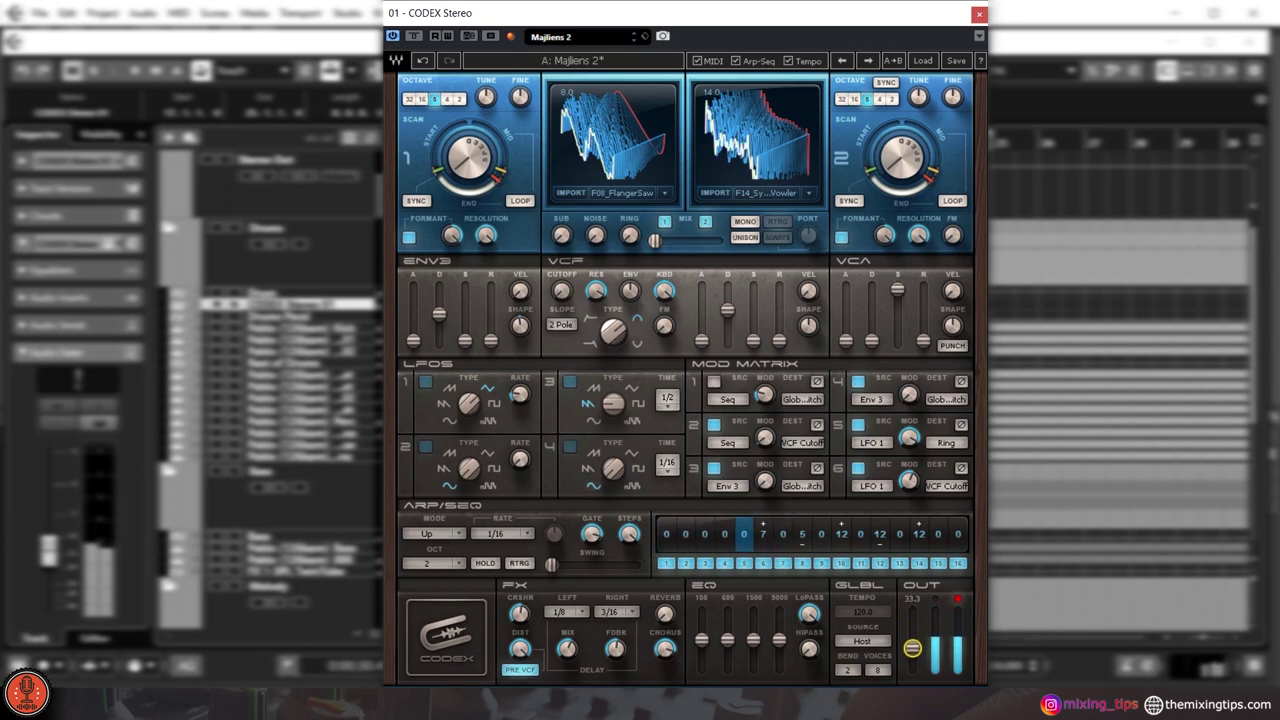
drag(48, 560, 42, 492)
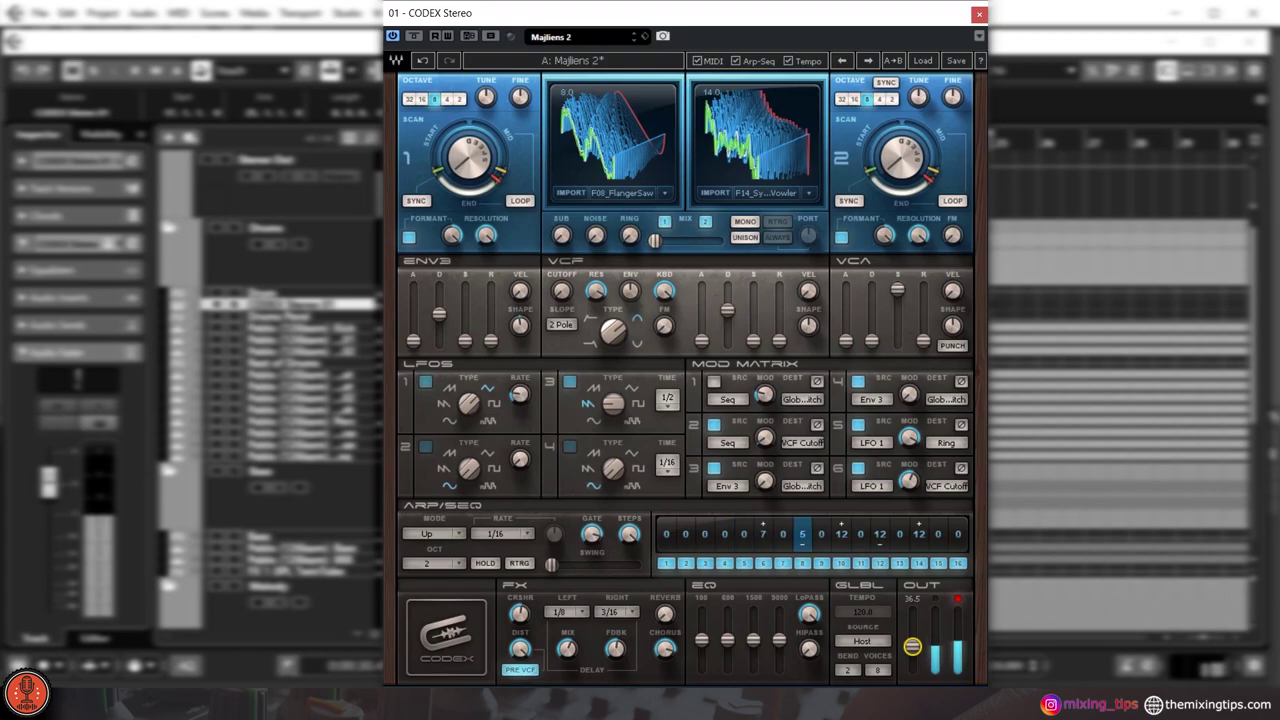
drag(47, 490, 52, 545)
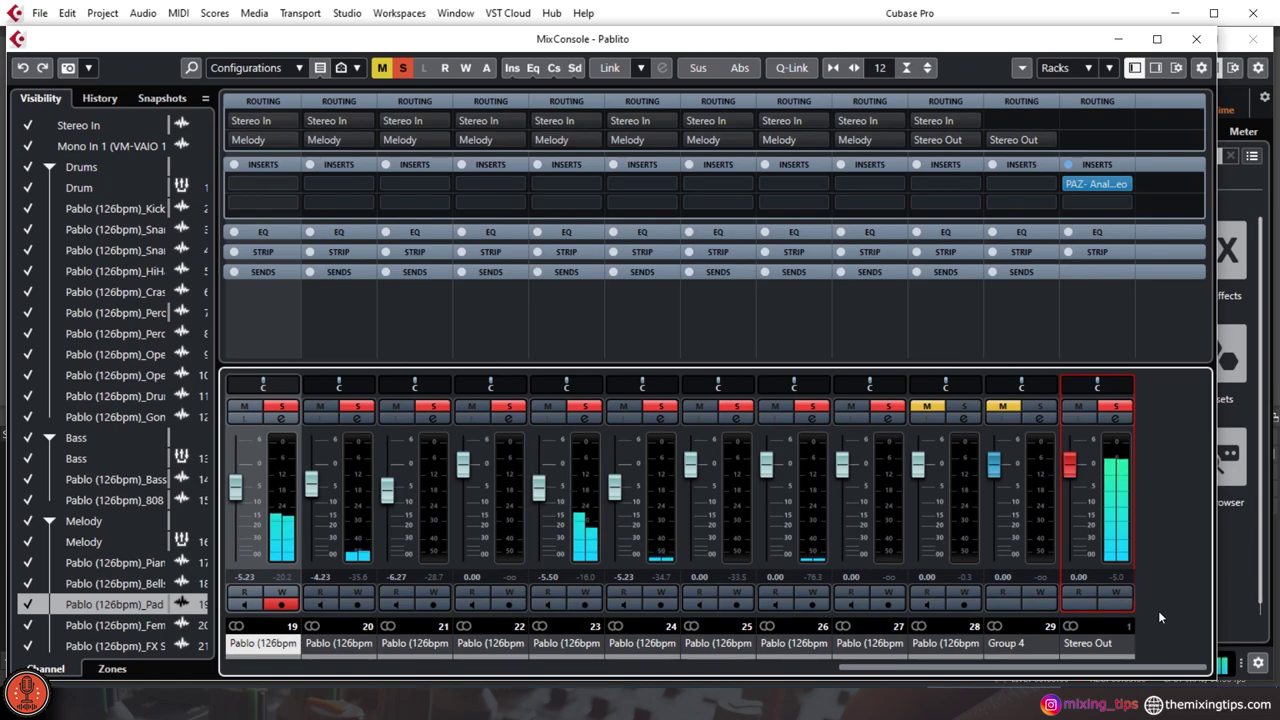
- Close the MixConsole to return to the Pablito project's Melody folder tracks
click(1198, 38)
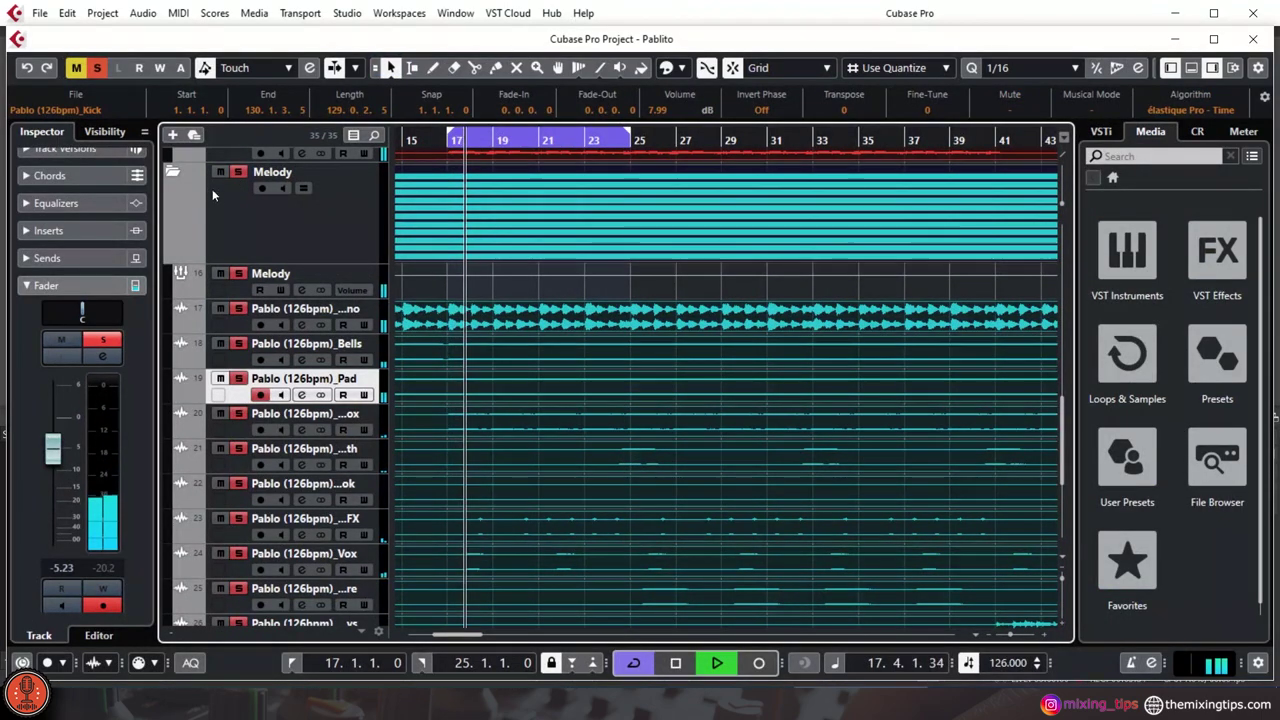
- Collapse the Melody, Bass and Drums folders in the track list
click(172, 172)
scroll(182, 308, up, 3)
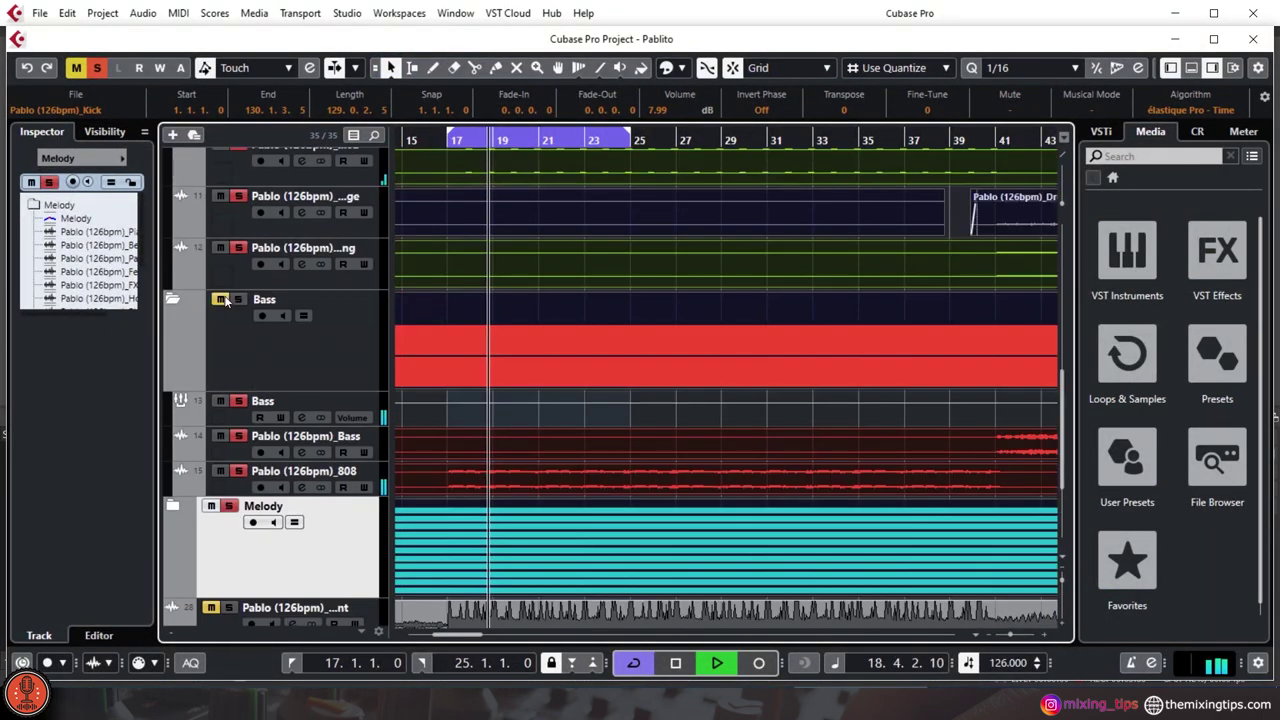
click(172, 298)
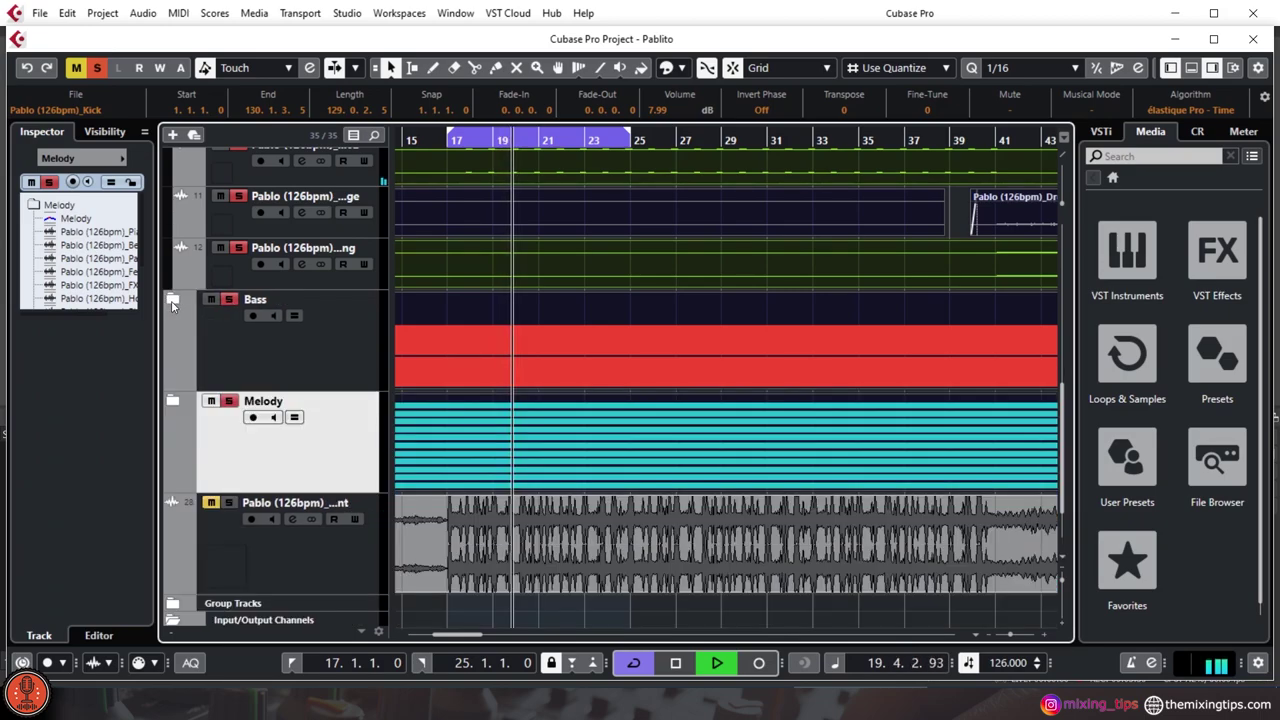
scroll(228, 343, up, 2)
scroll(274, 378, up, 7)
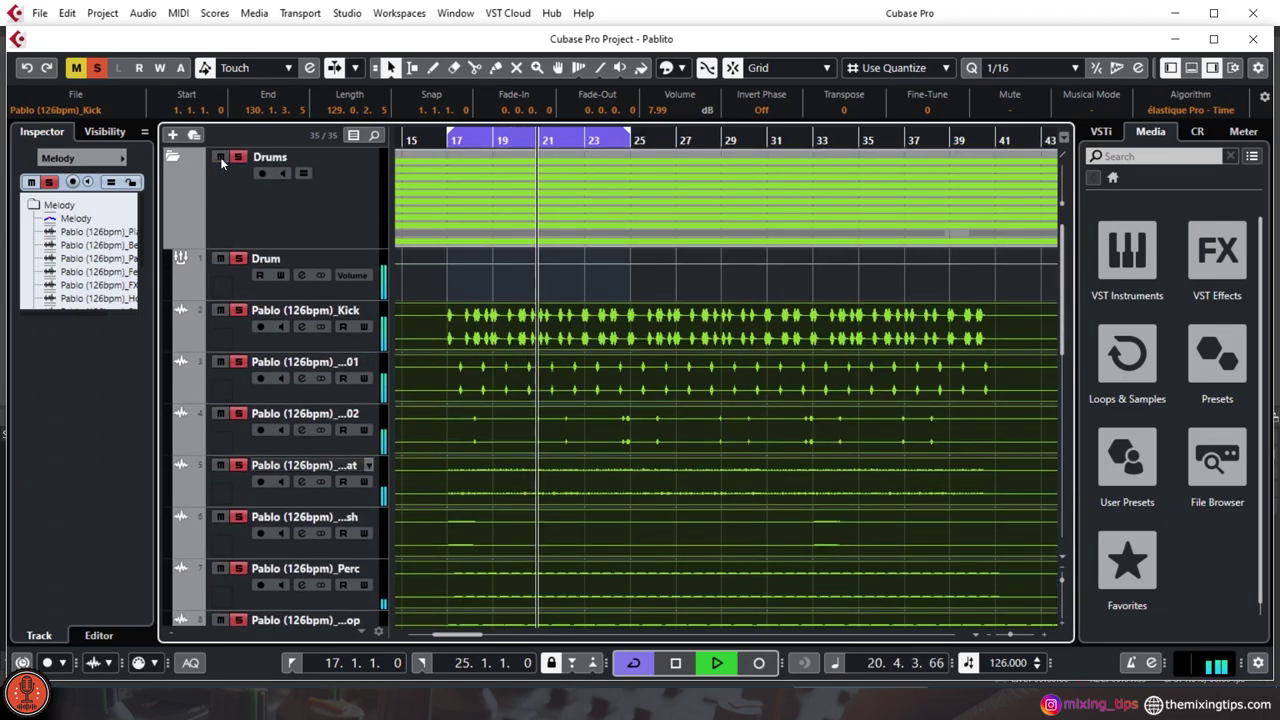
click(172, 157)
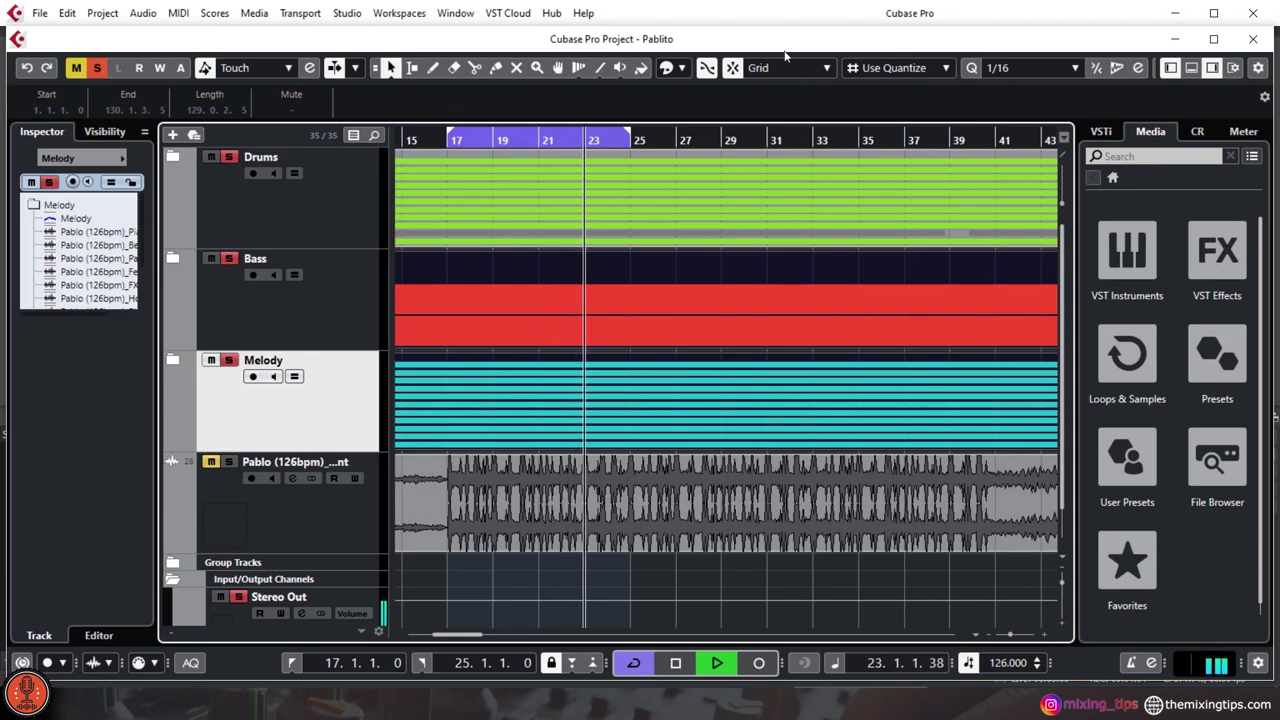
- Open the MixConsole from the Studio menu and scroll to the Stereo Out channel
click(398, 13)
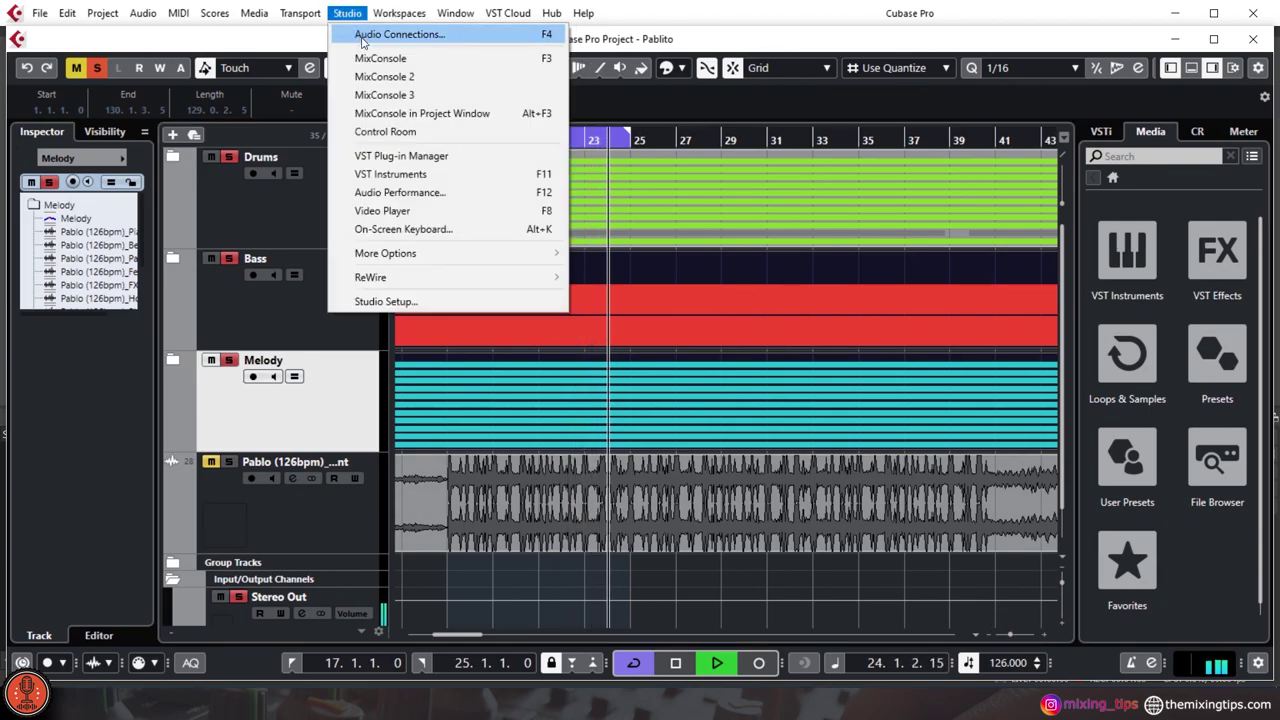
click(385, 54)
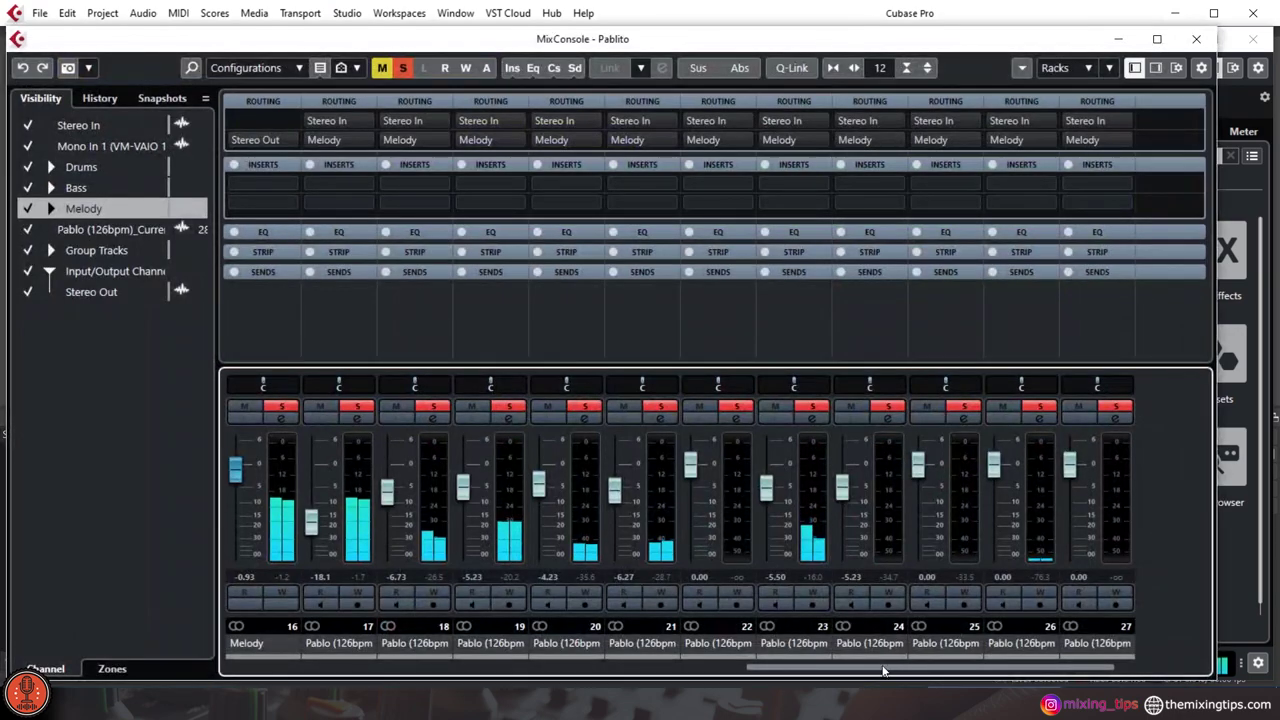
click(1175, 668)
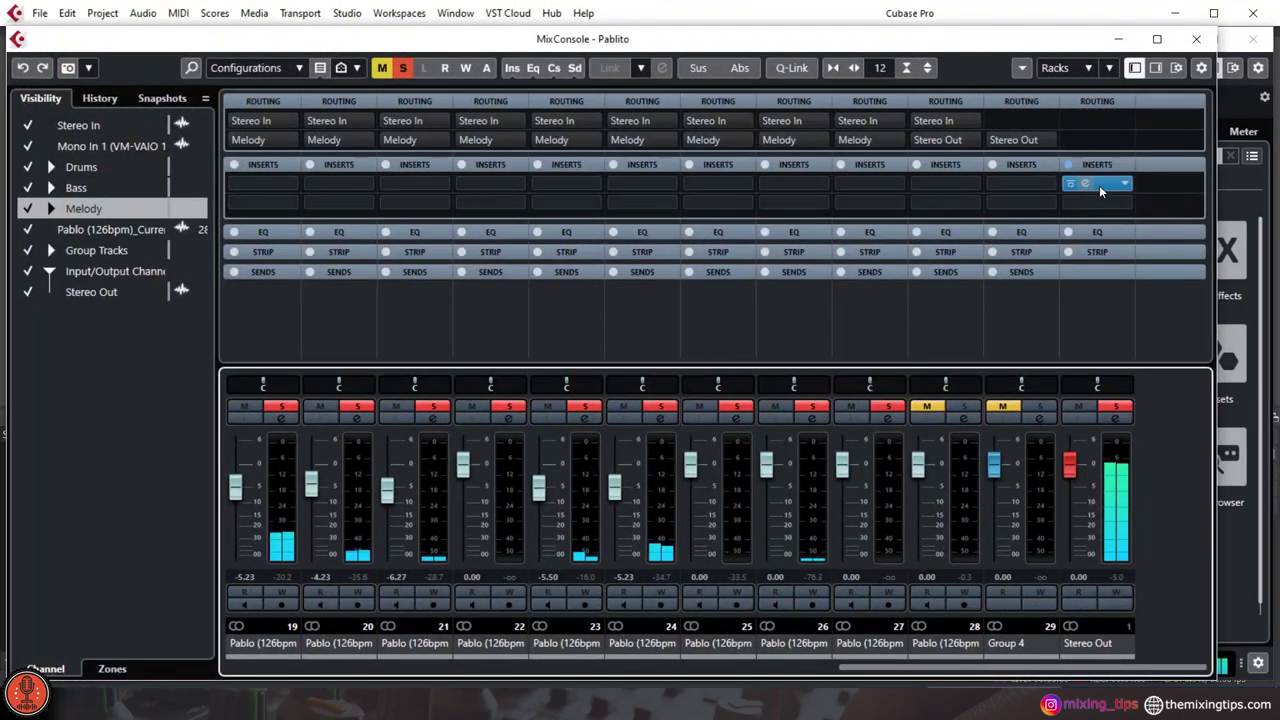
- Open the Stereo Out's PAZ Analyzer and move its window to the screen centre
click(1099, 185)
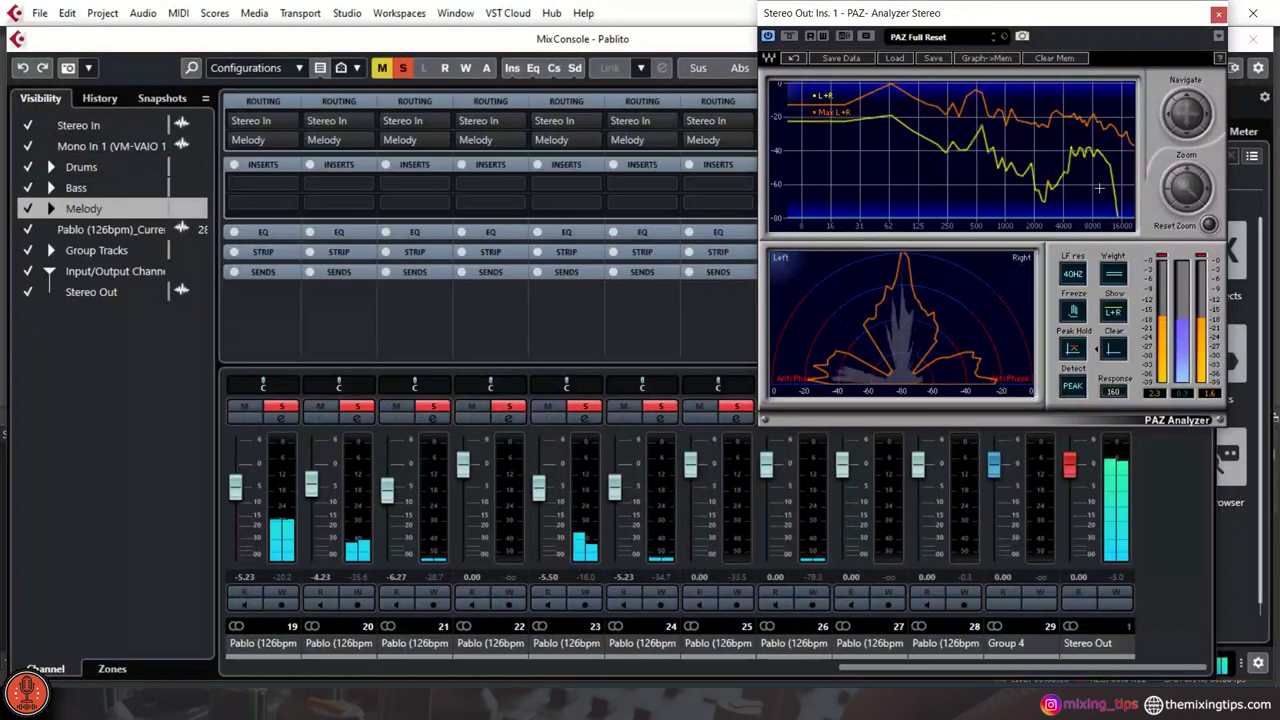
drag(1085, 19, 877, 102)
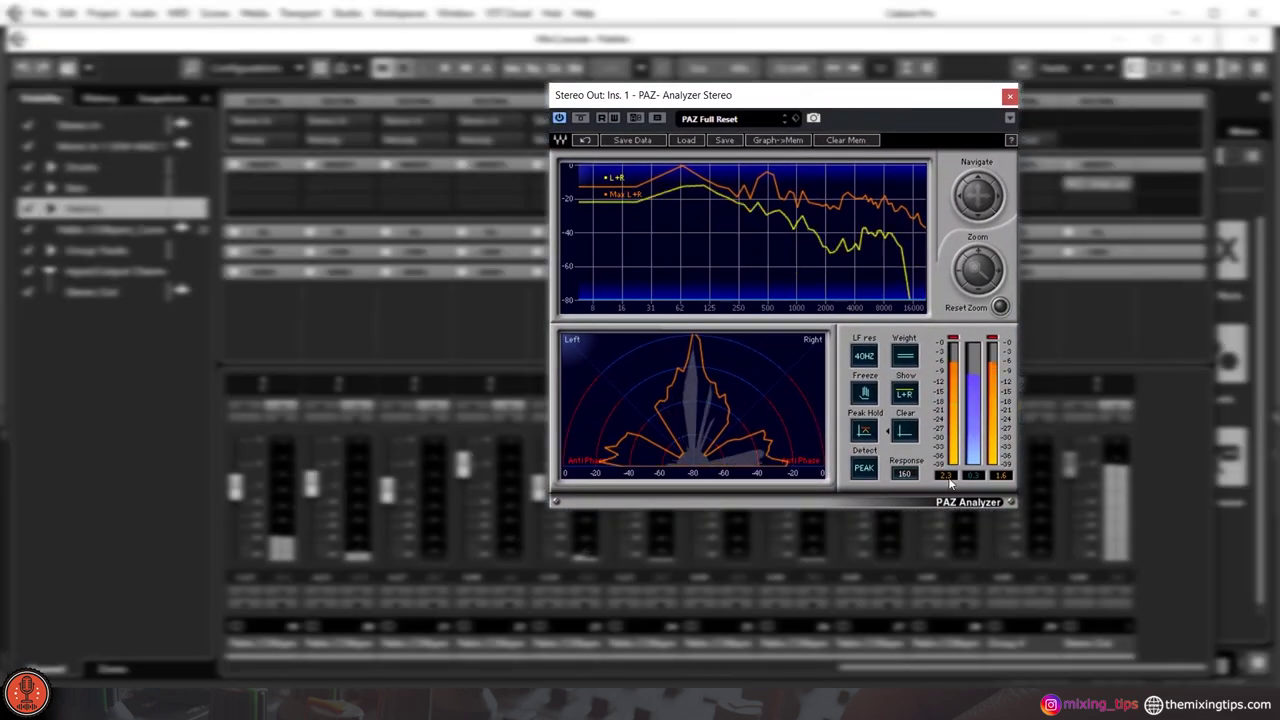